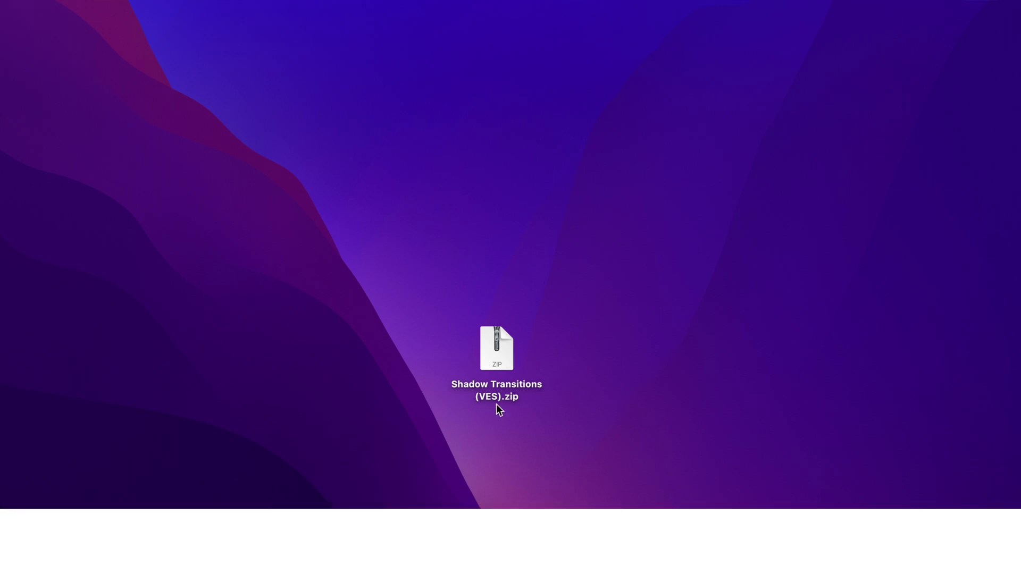
- Extract the Shadow Transitions zip, open the VES folder and preview the licence and instruction PDFs
click(493, 344)
double_click(493, 344)
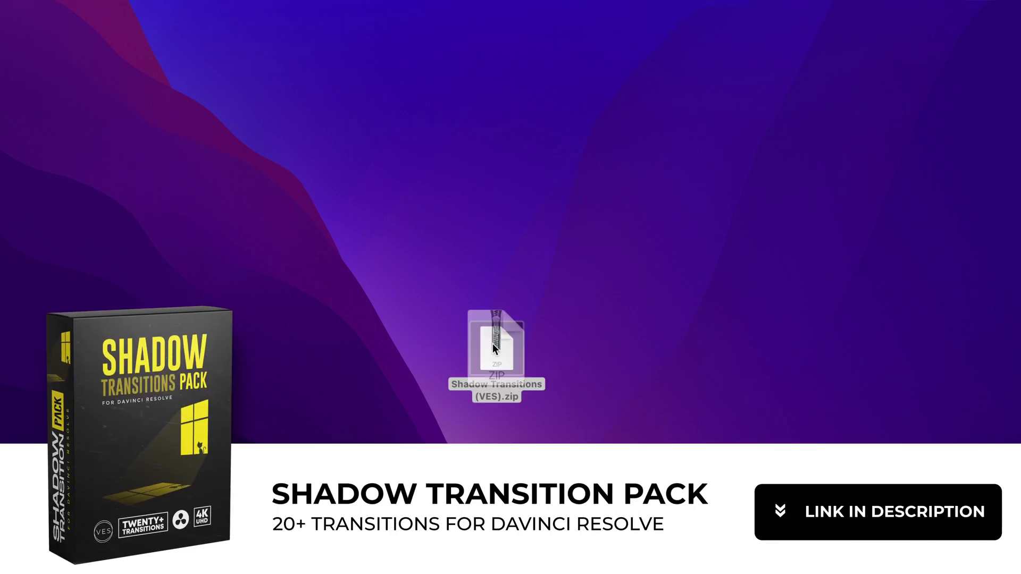
double_click(510, 366)
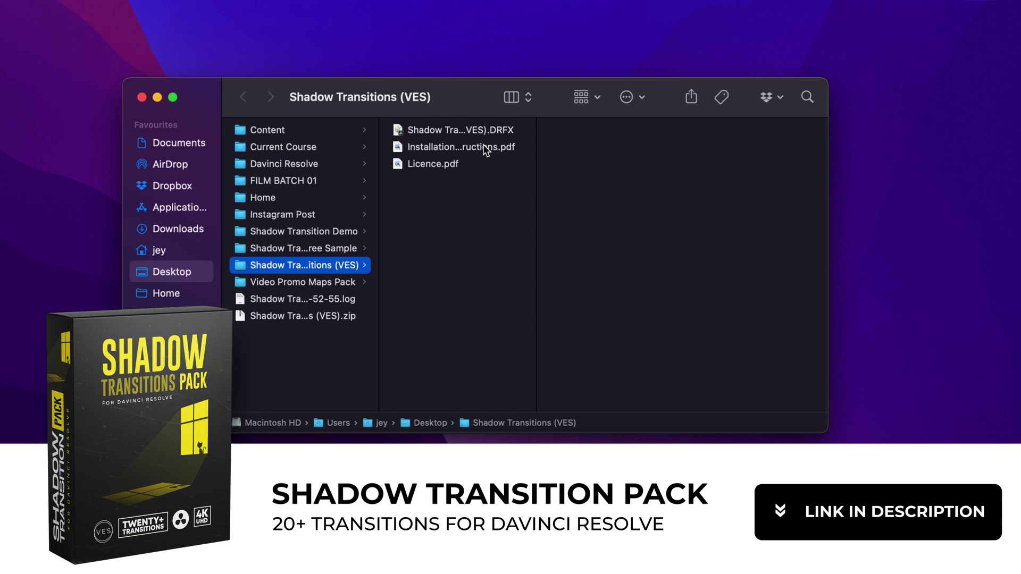
drag(460, 101, 502, 180)
click(488, 246)
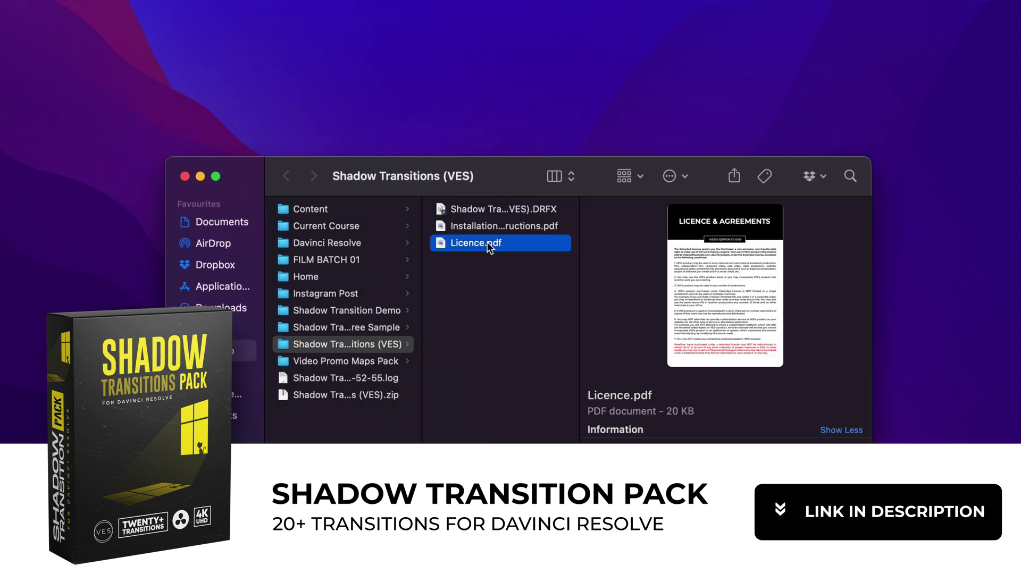
click(496, 226)
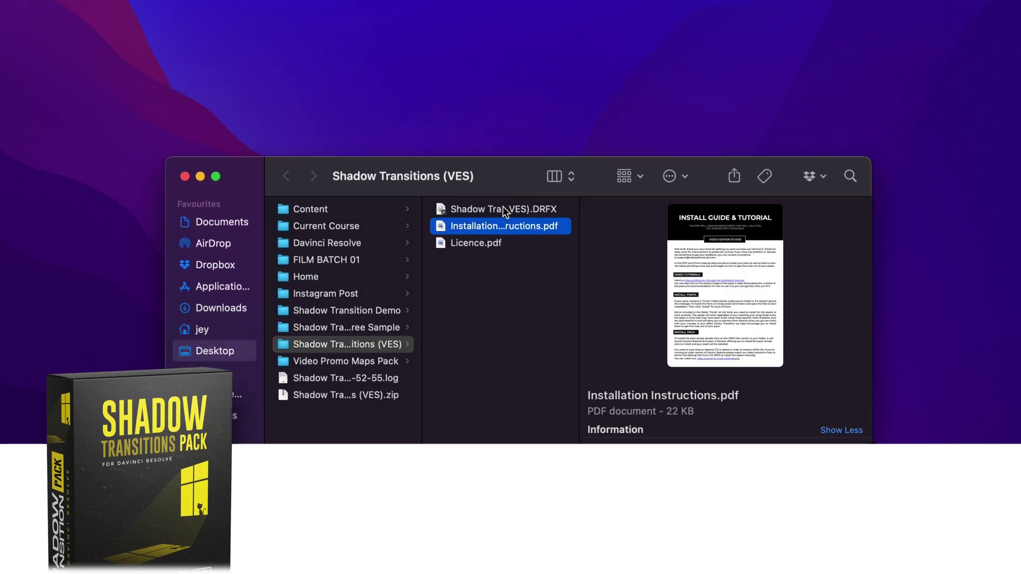
- Install Shadow Transitions (VES).DRFX into DaVinci Resolve, overwriting the existing copy
click(503, 207)
double_click(529, 209)
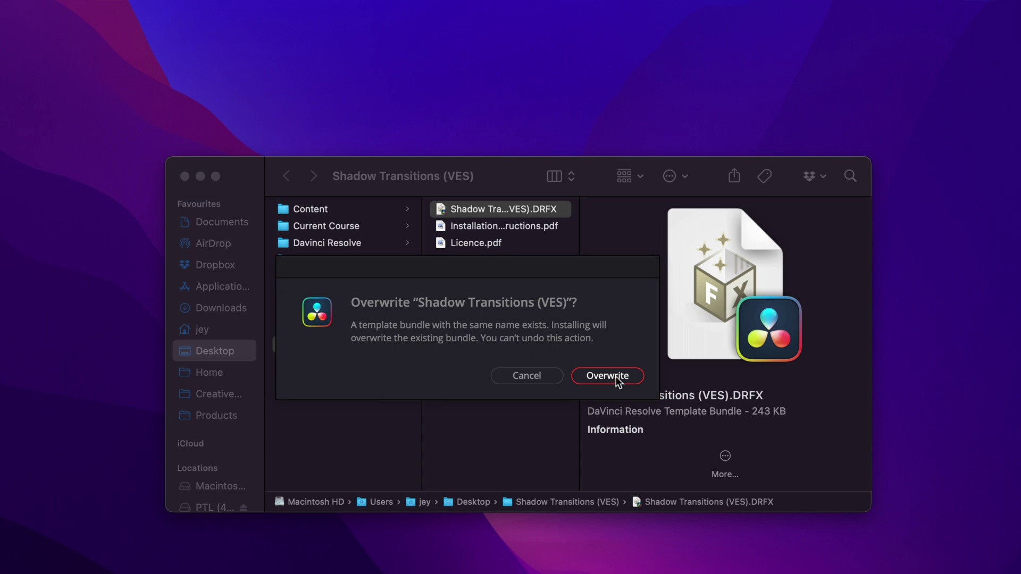
click(607, 376)
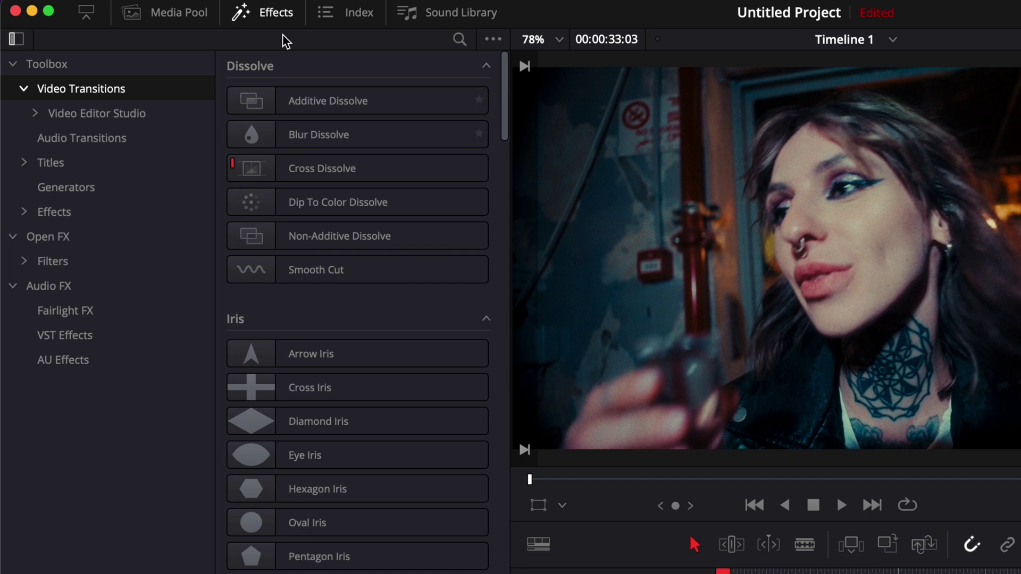
- Expand Video Editor Studio under Video Transitions and show its Shadow Transitions collection
click(35, 114)
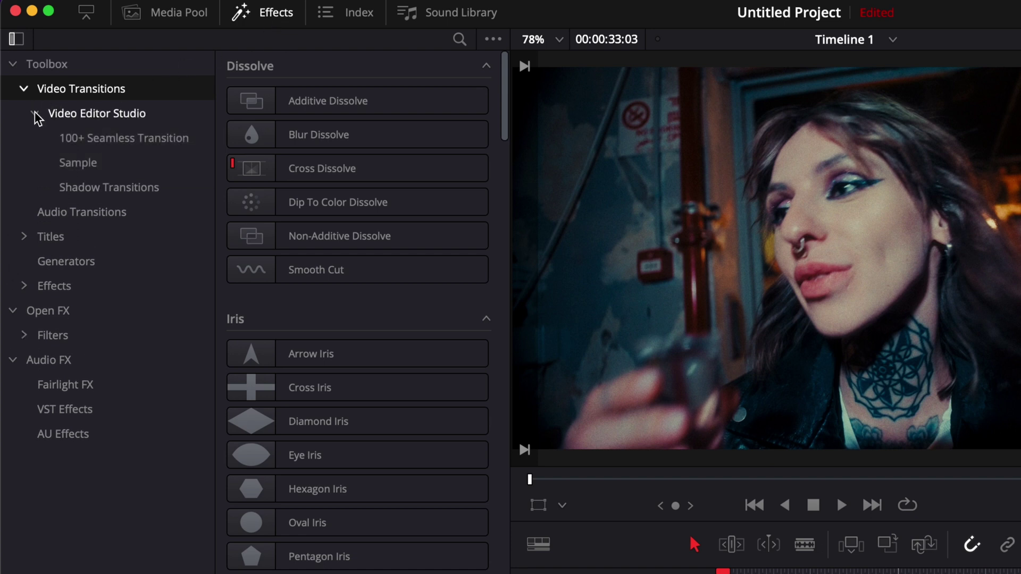
click(73, 192)
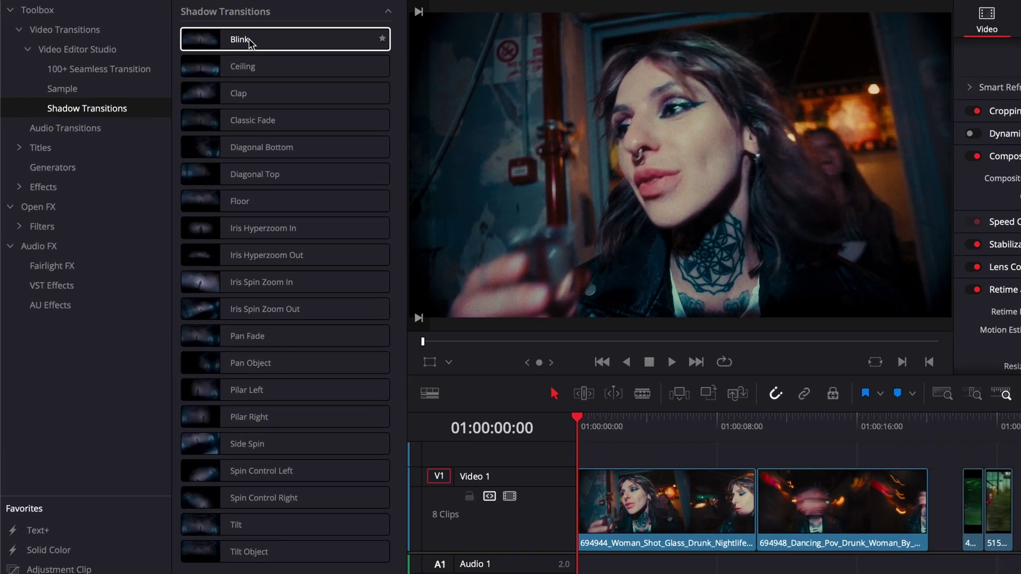
- Drop Blink on the cut between the first two V1 clips and lengthen it to 2.4 seconds
drag(203, 66, 586, 386)
drag(723, 437, 777, 513)
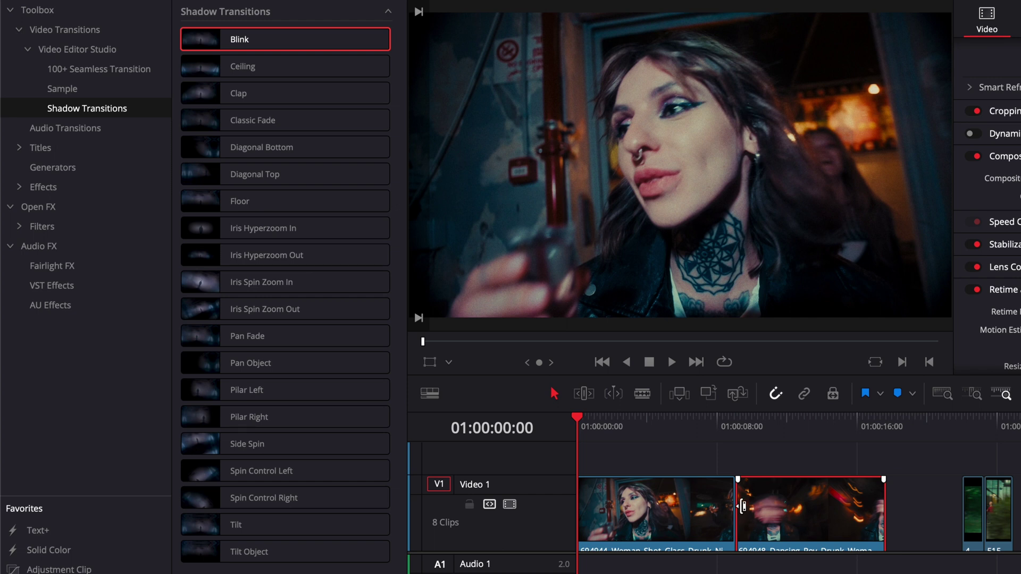
scroll(743, 506, down, 1)
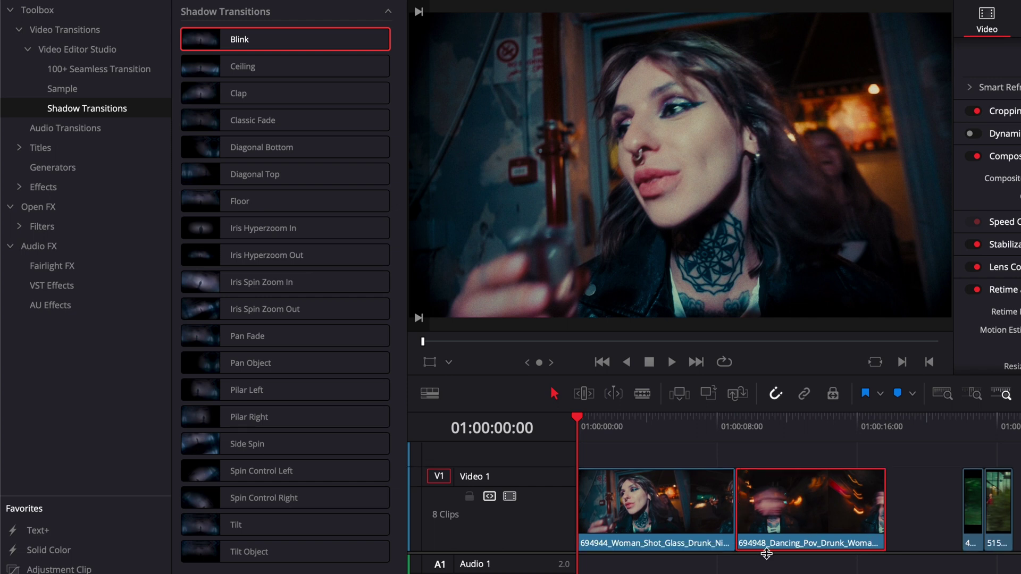
click(744, 569)
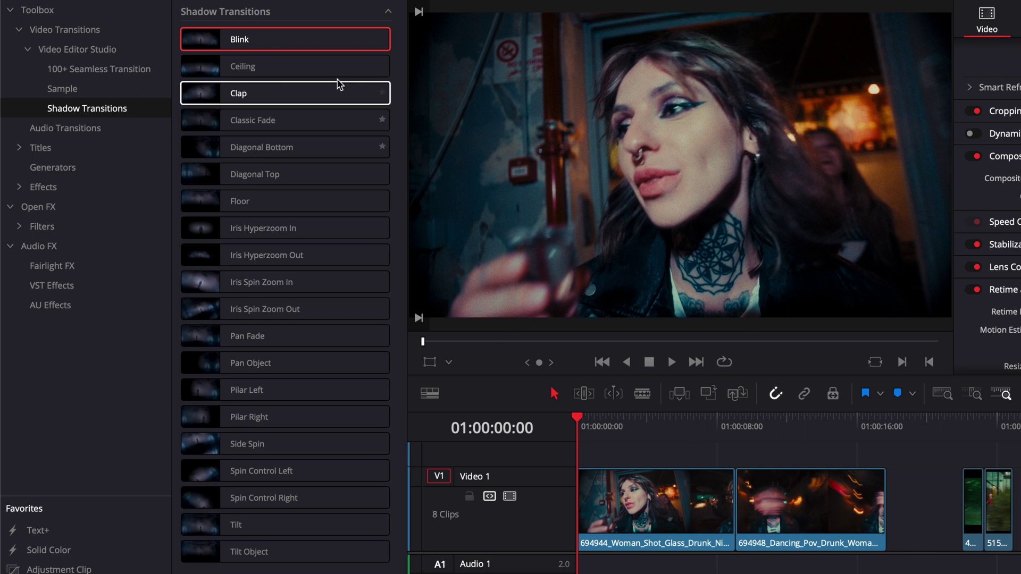
drag(275, 39, 734, 513)
drag(720, 431, 727, 429)
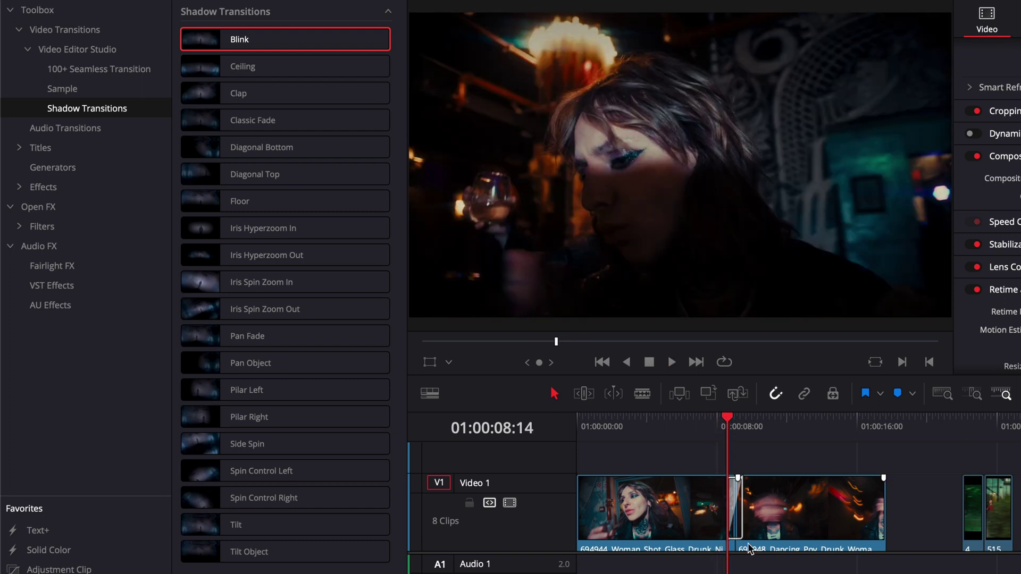
drag(742, 514, 761, 513)
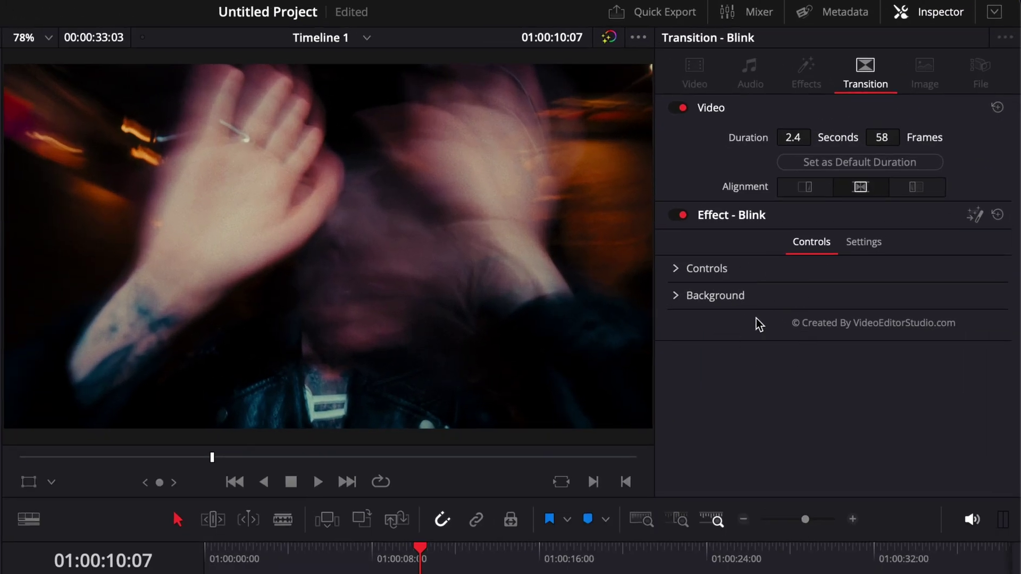
- Set the Blink transition's border shape to Hexagon and its Softness to 0
click(677, 268)
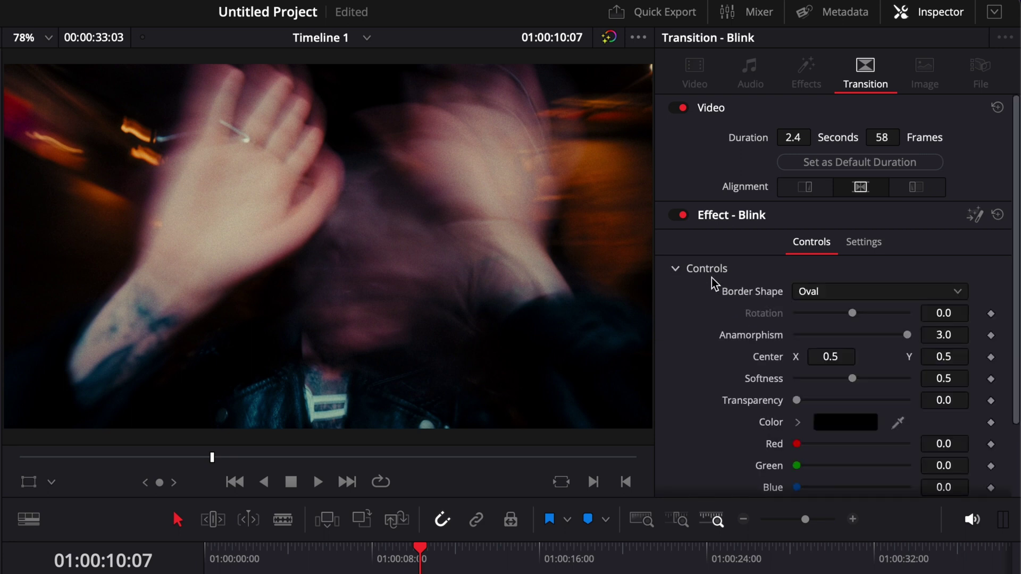
scroll(687, 388, down, 2)
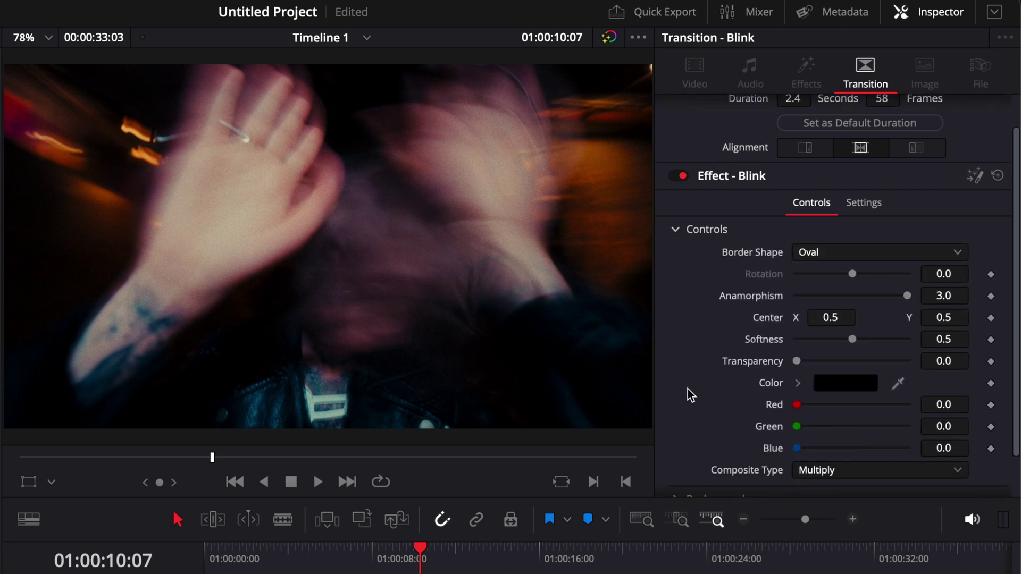
click(838, 253)
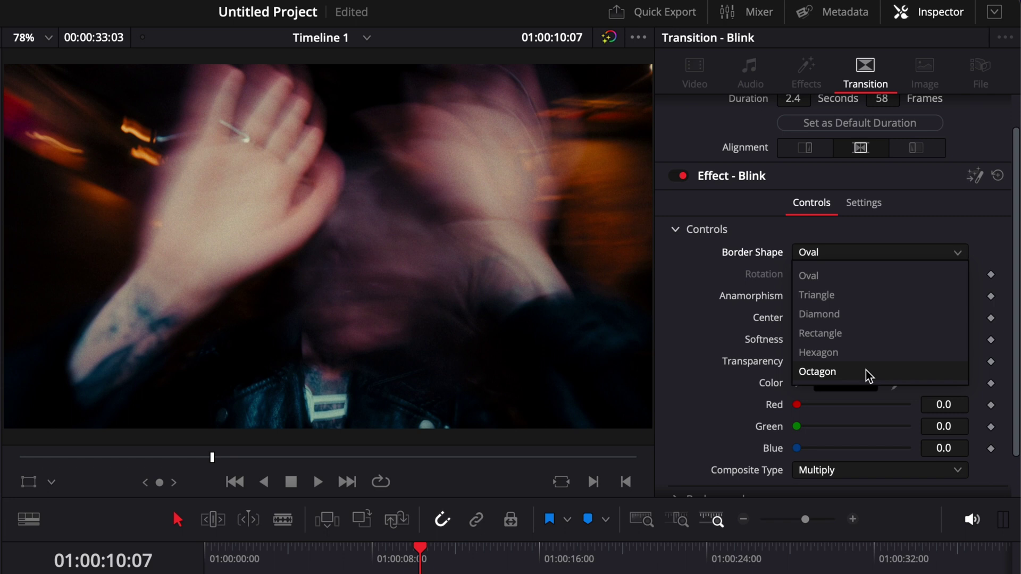
click(865, 356)
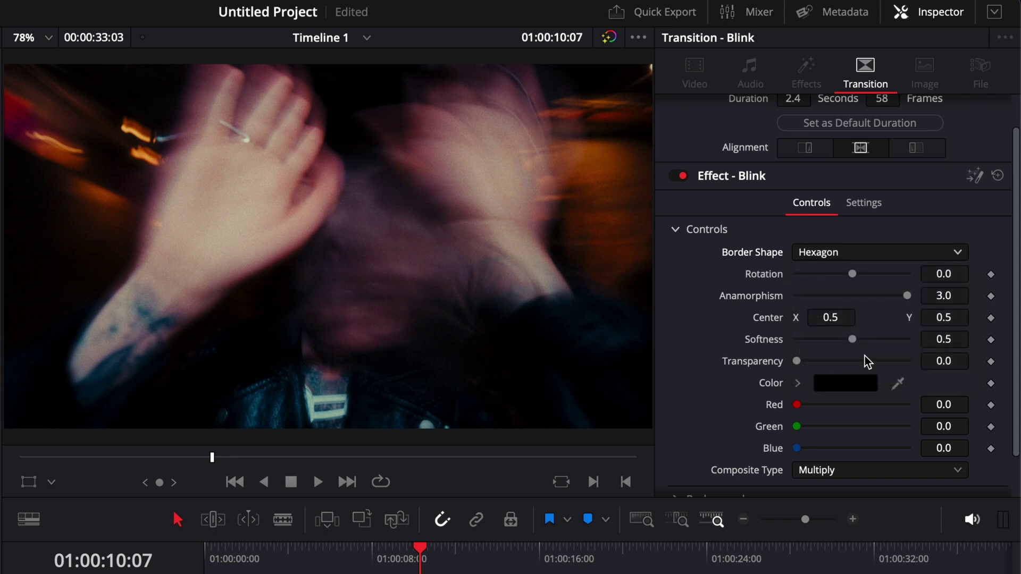
click(376, 558)
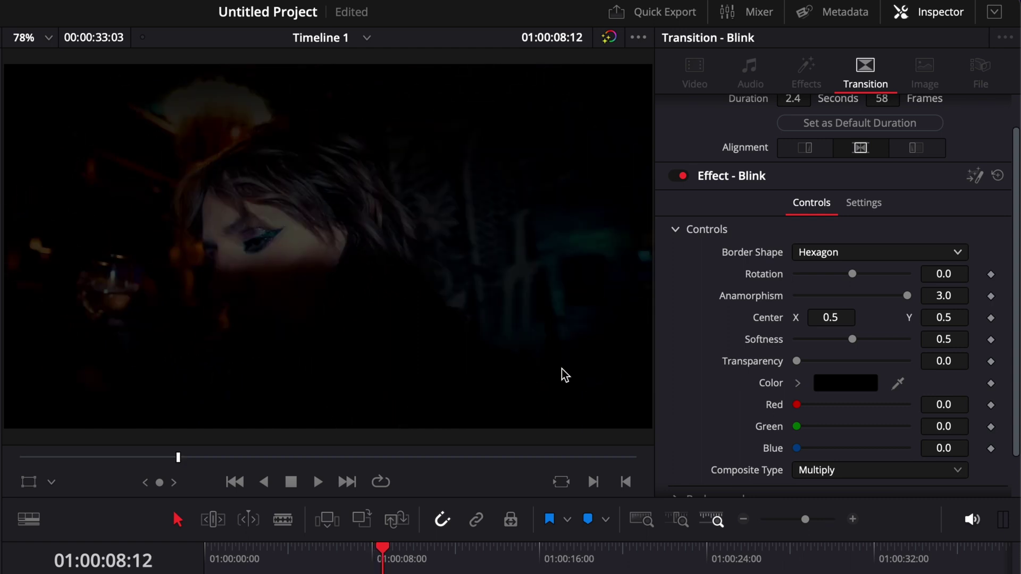
click(862, 250)
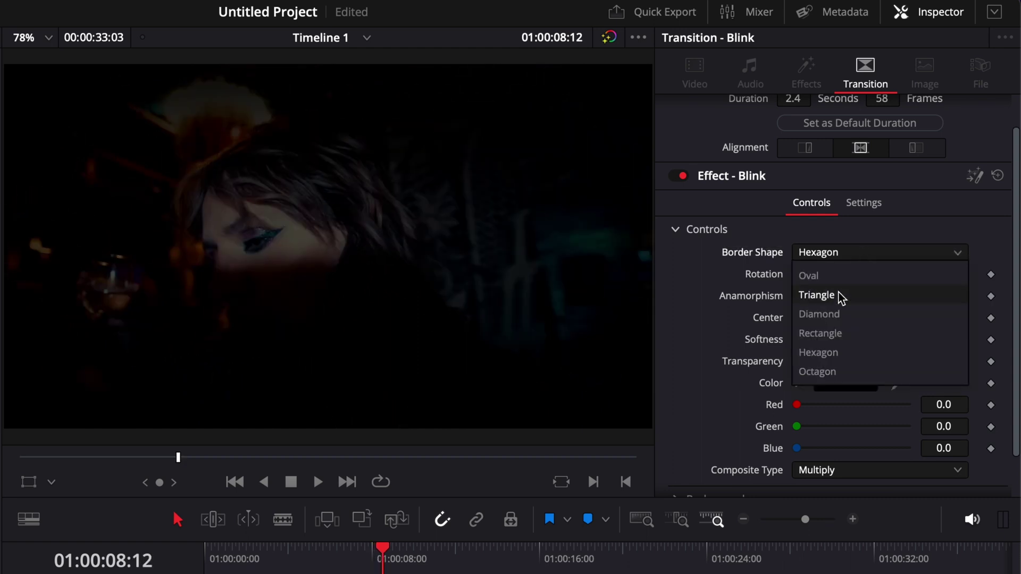
click(867, 354)
drag(853, 337, 796, 344)
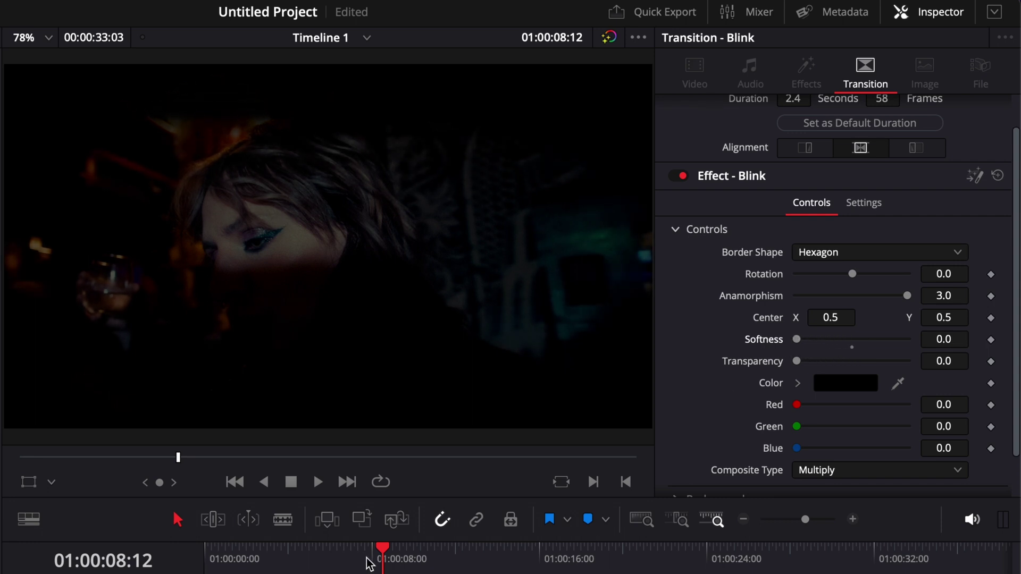
key(Left)
key(Left)
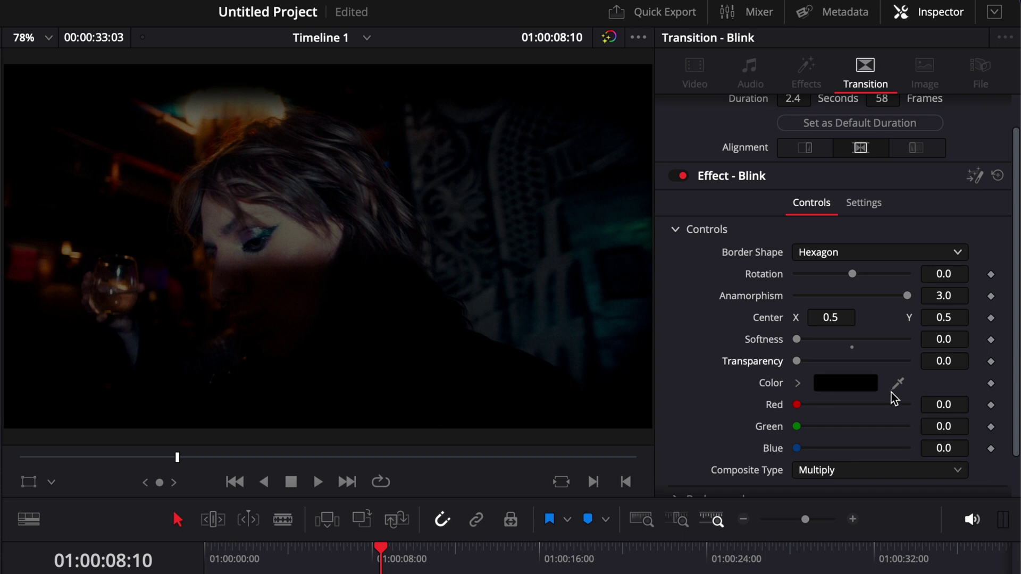
mouse_move(797, 360)
mouse_down()
mouse_move(886, 364)
mouse_move(784, 370)
mouse_up()
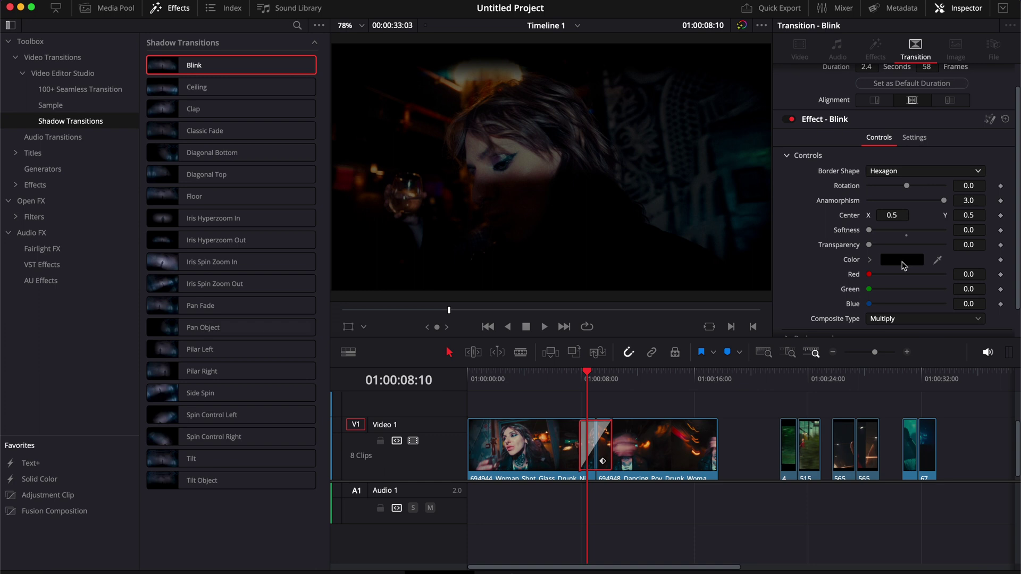
click(903, 265)
click(884, 435)
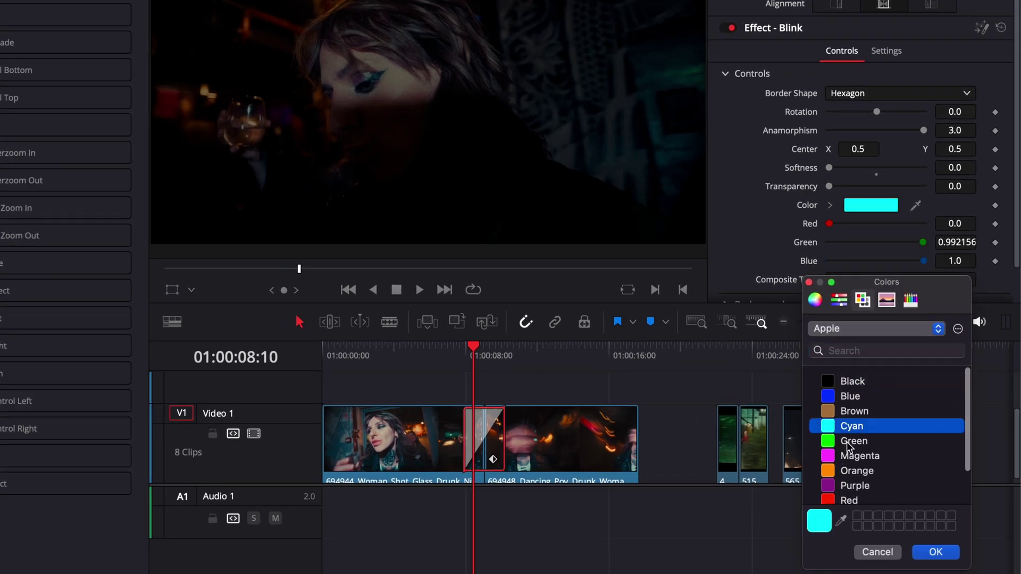
click(946, 560)
key(space)
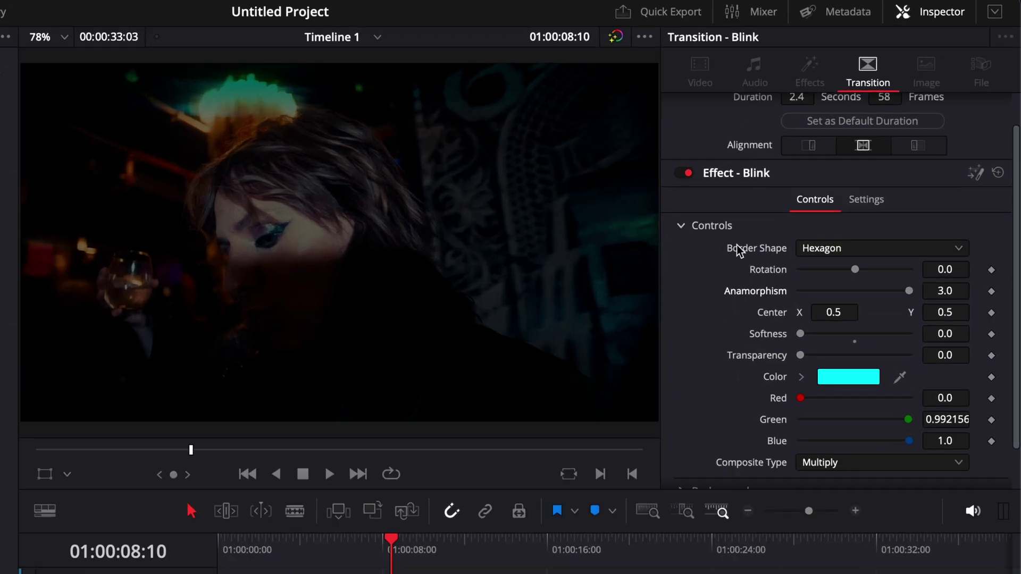
double_click(772, 383)
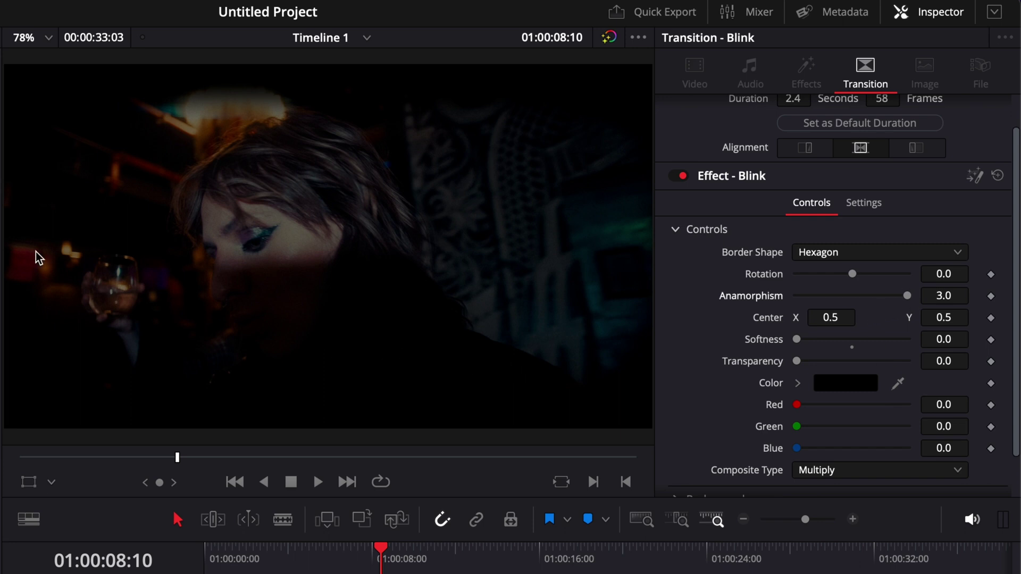
- Lower Blink's Anamorphism to 1.234, switch its border to Triangle and rotate it to 103
drag(908, 296, 834, 296)
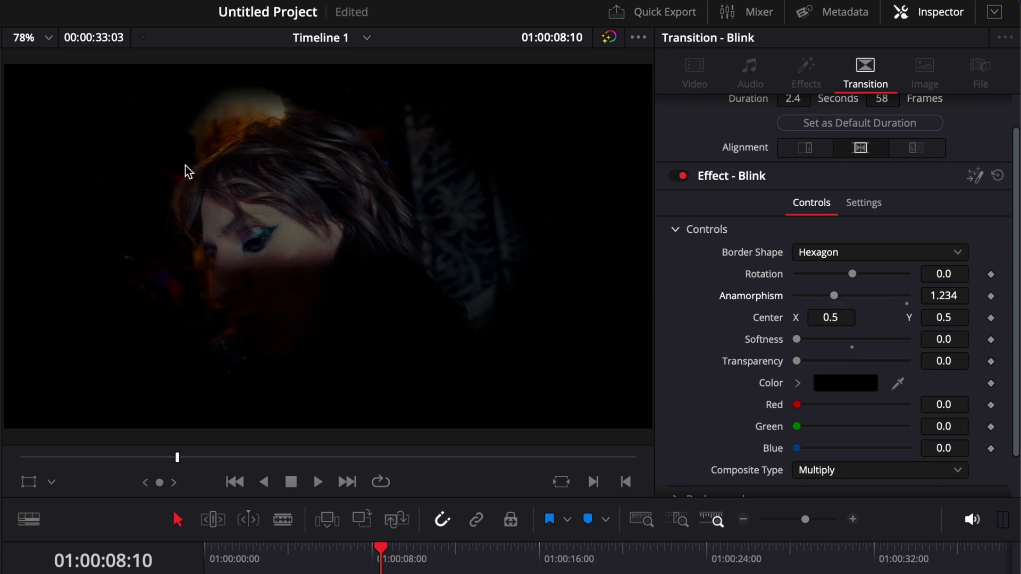
click(853, 252)
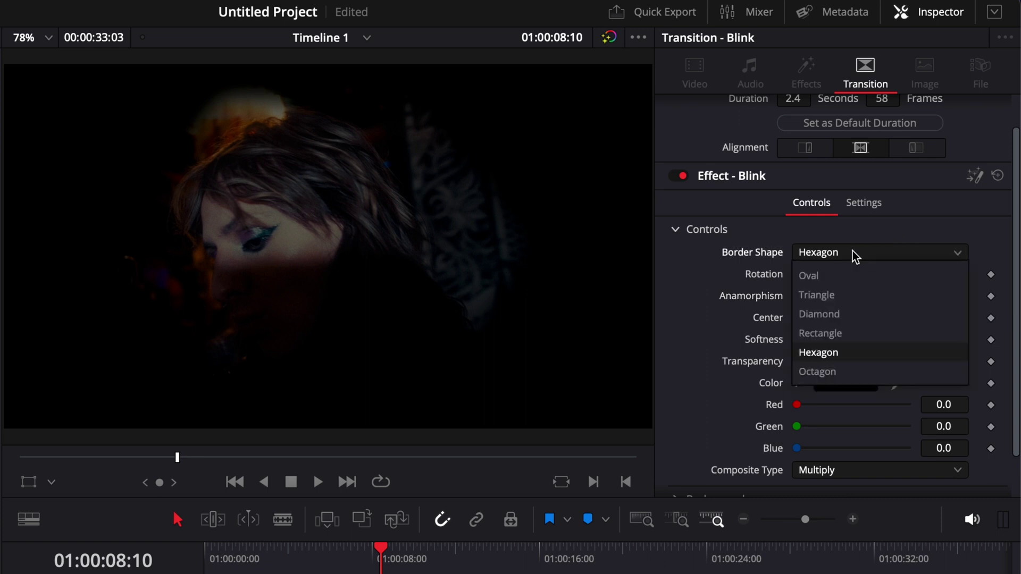
click(833, 293)
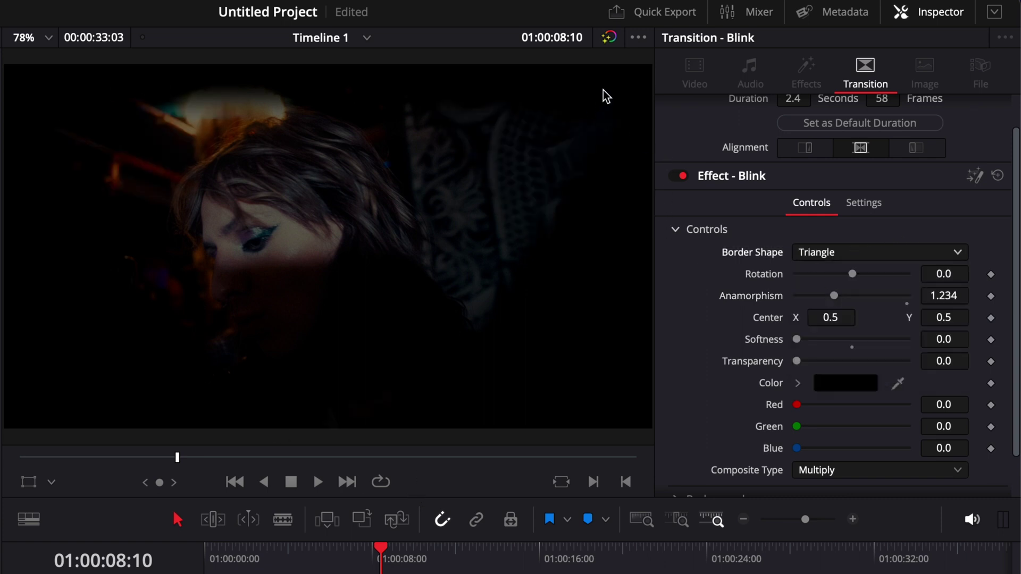
click(835, 251)
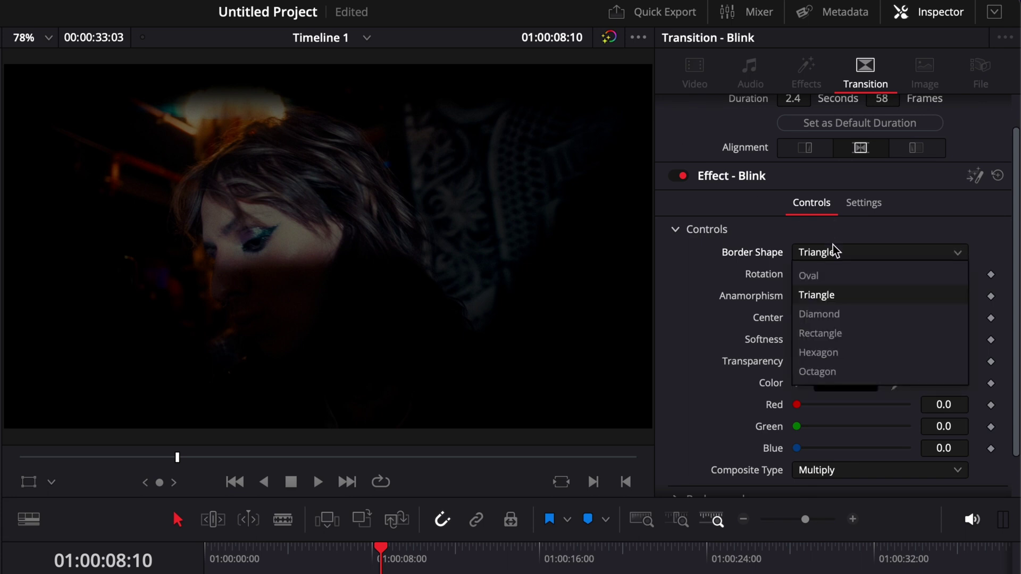
click(835, 251)
drag(790, 273, 886, 281)
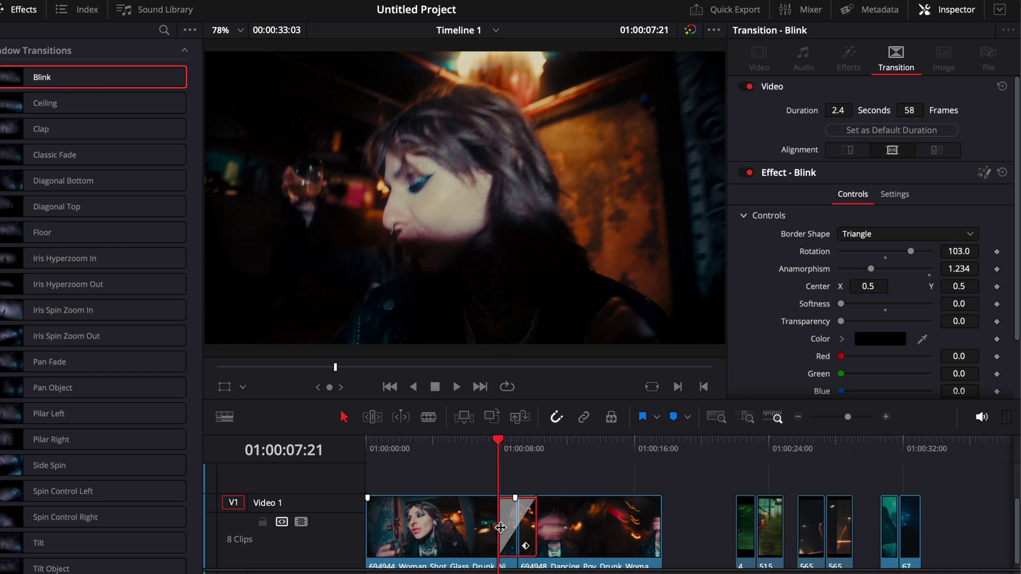
drag(503, 527, 507, 527)
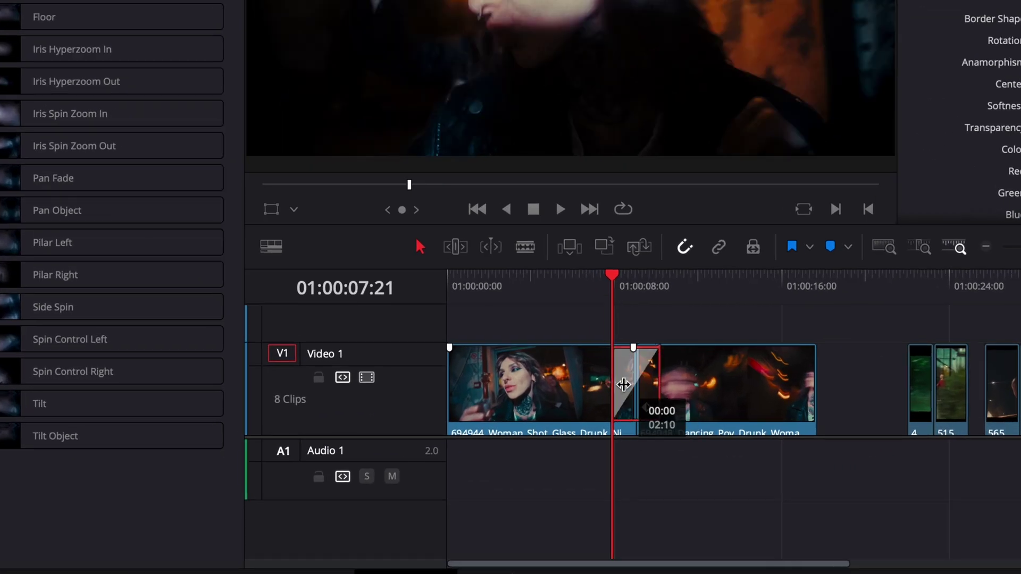
drag(624, 384, 626, 386)
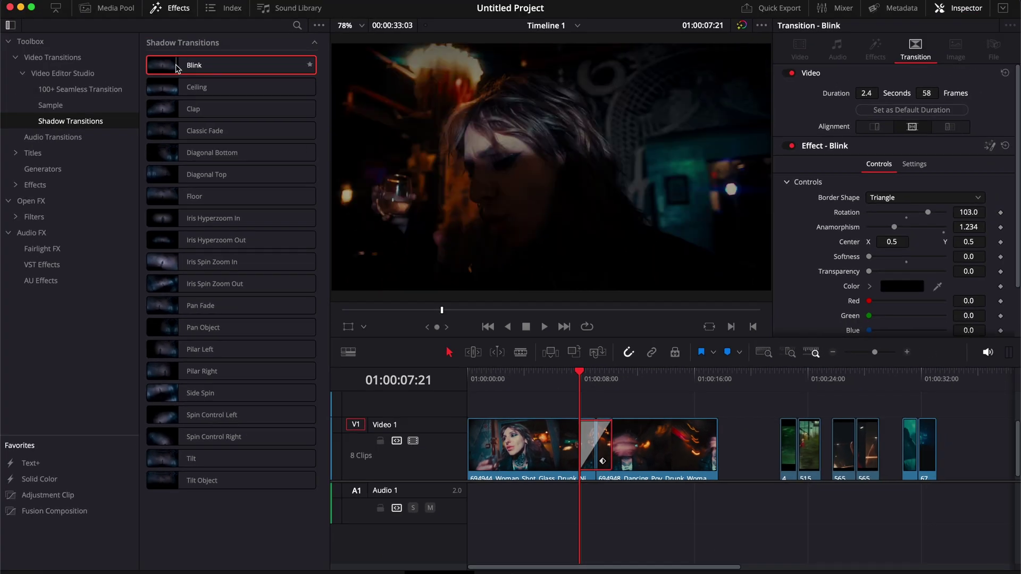
- Add Blink at the first clip's start and second clip's end, then change the end one's alignment
drag(177, 68, 483, 444)
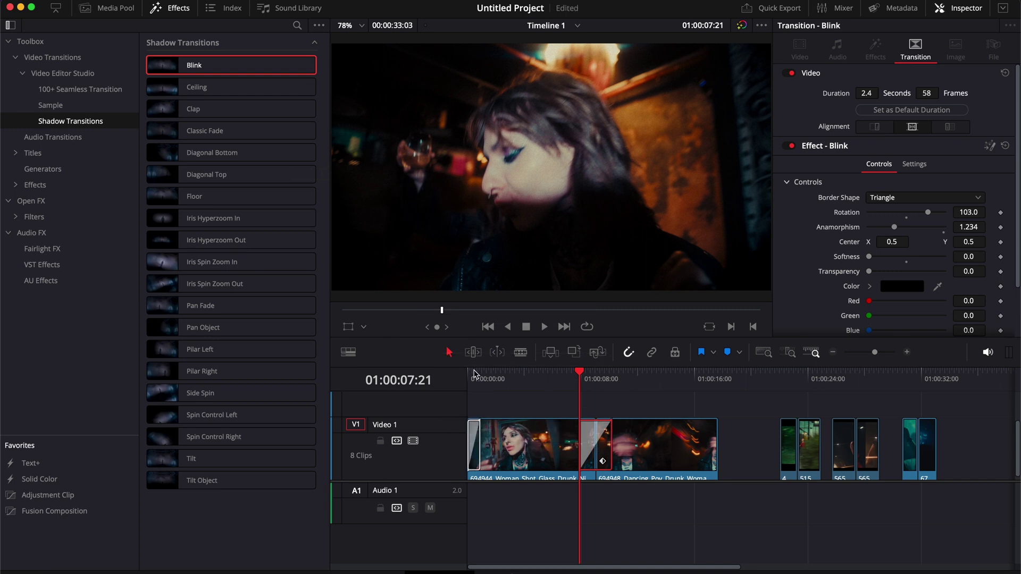
click(470, 379)
key(space)
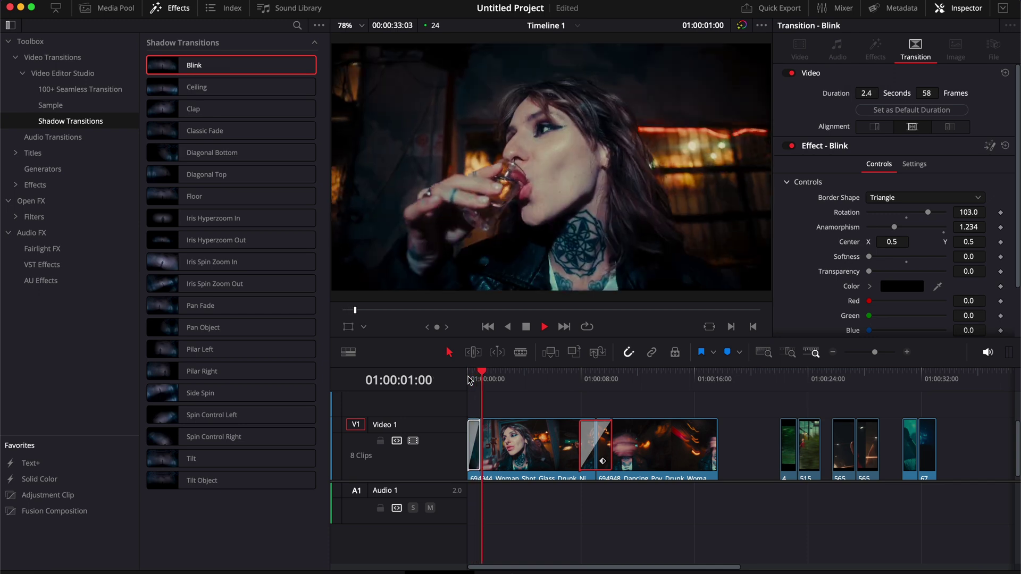
click(477, 441)
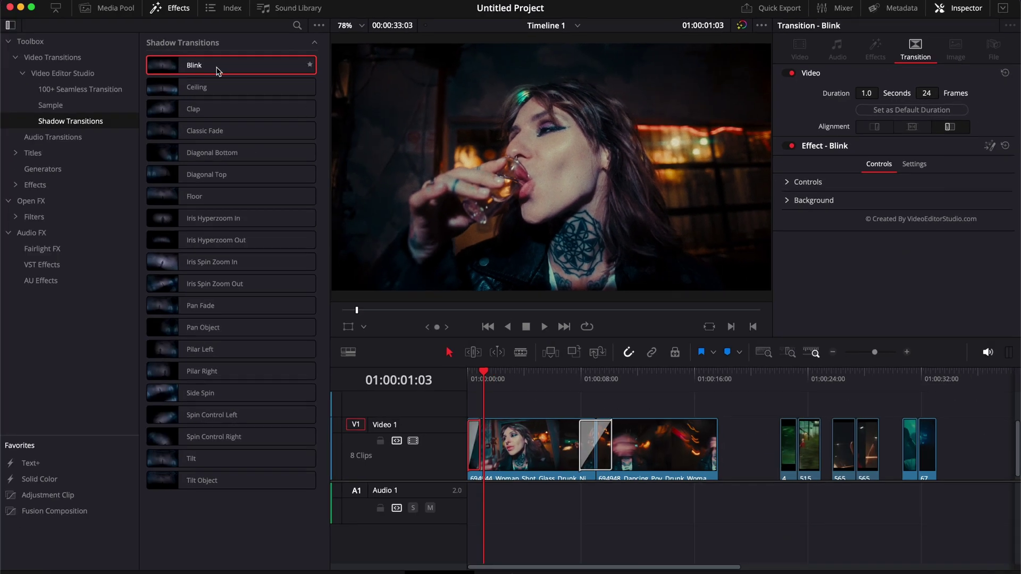
drag(221, 69, 713, 452)
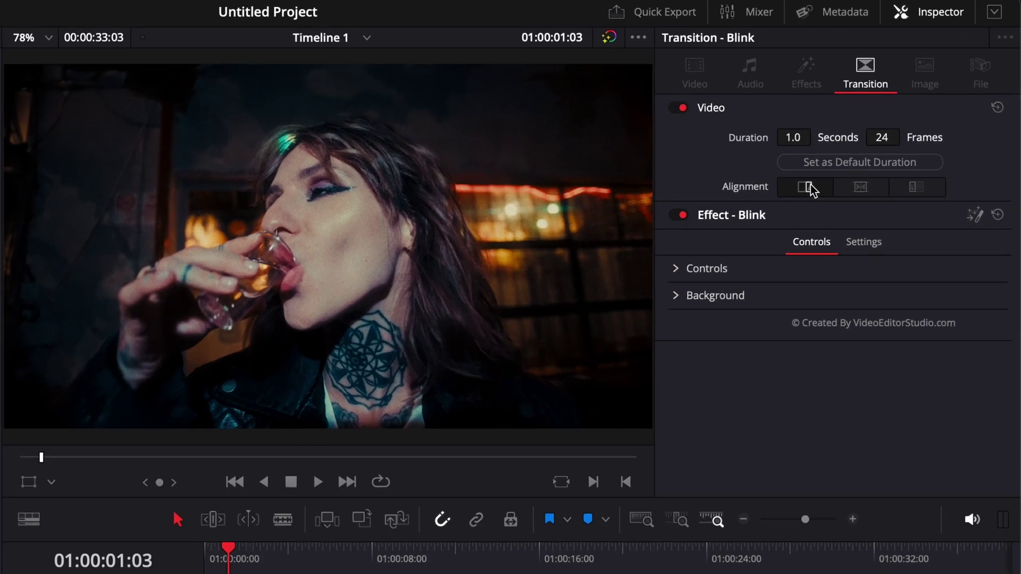
click(883, 128)
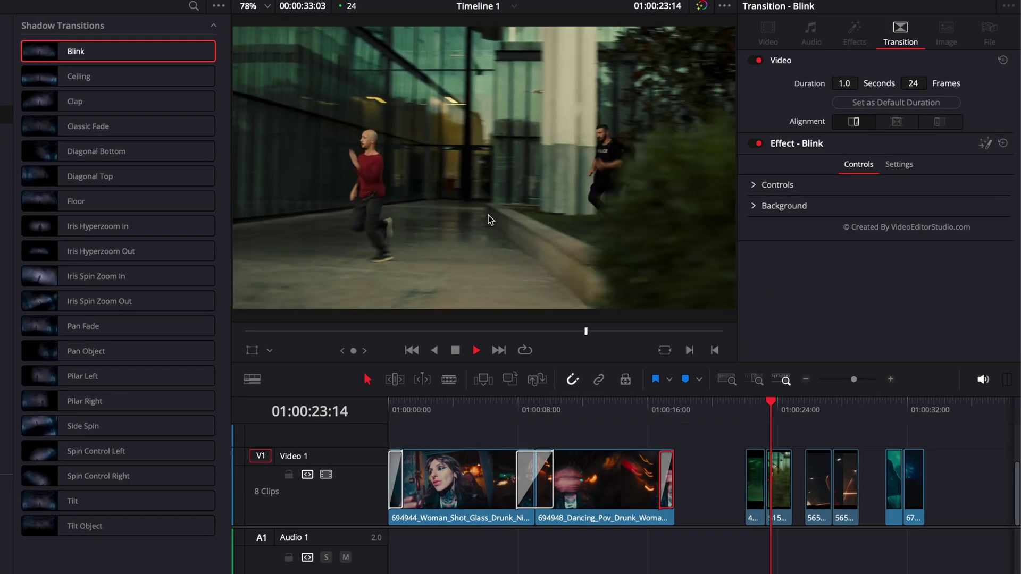
key(space)
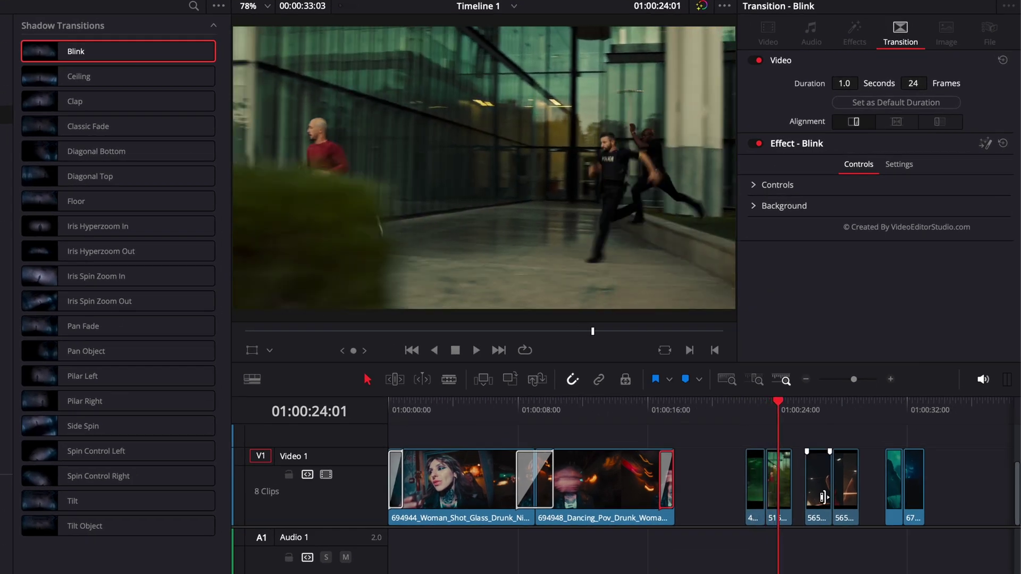
- Play the timeline repeatedly from 01:00:22:01 to review the car and running clips
click(744, 406)
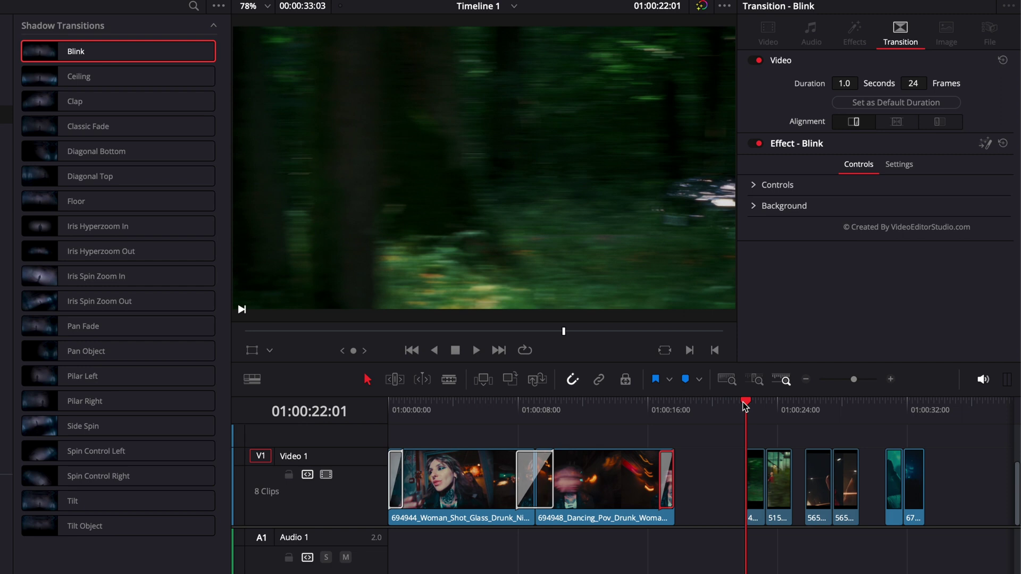
key(space)
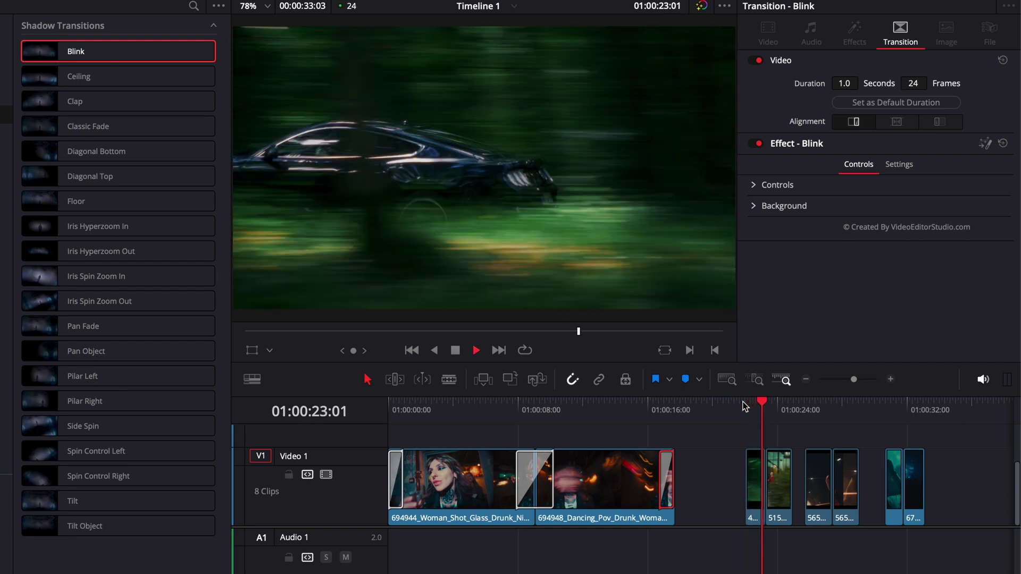
key(space)
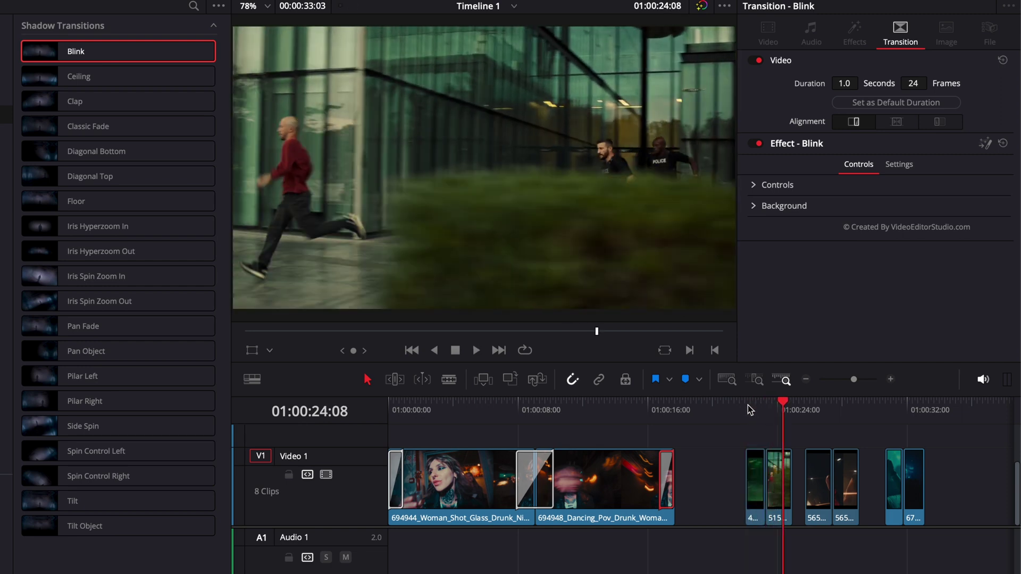
click(747, 406)
key(space)
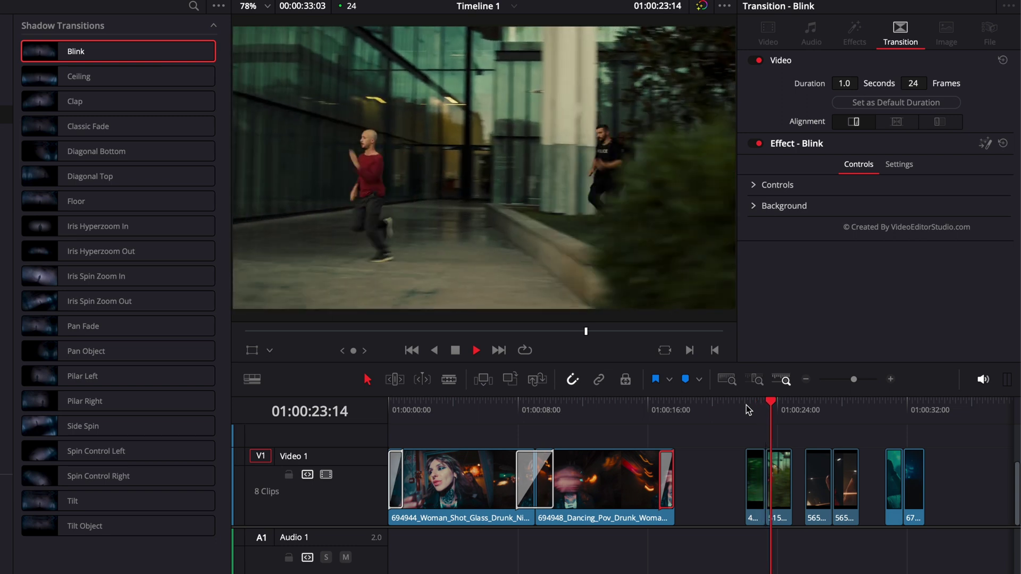
click(748, 407)
key(space)
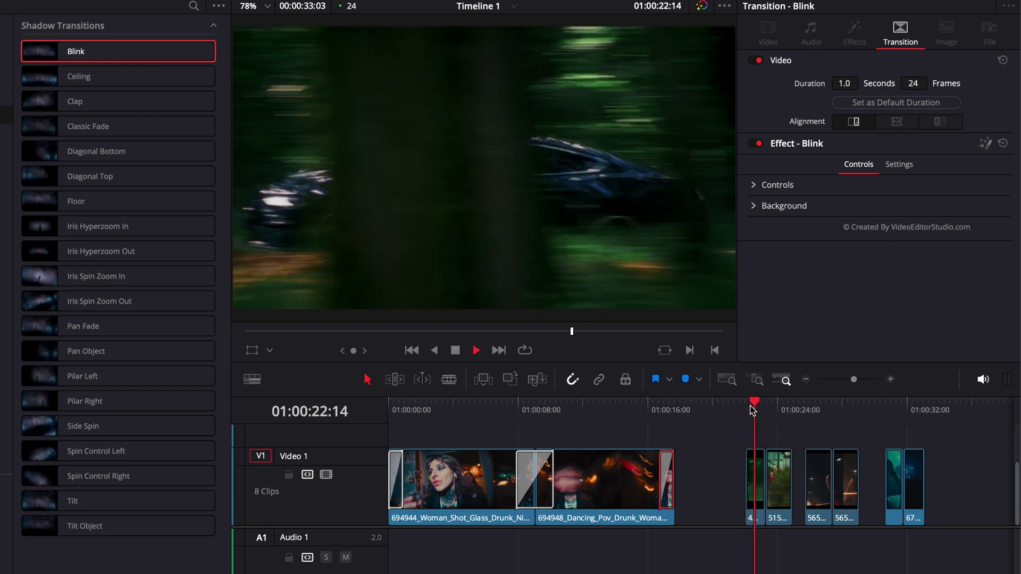
key(space)
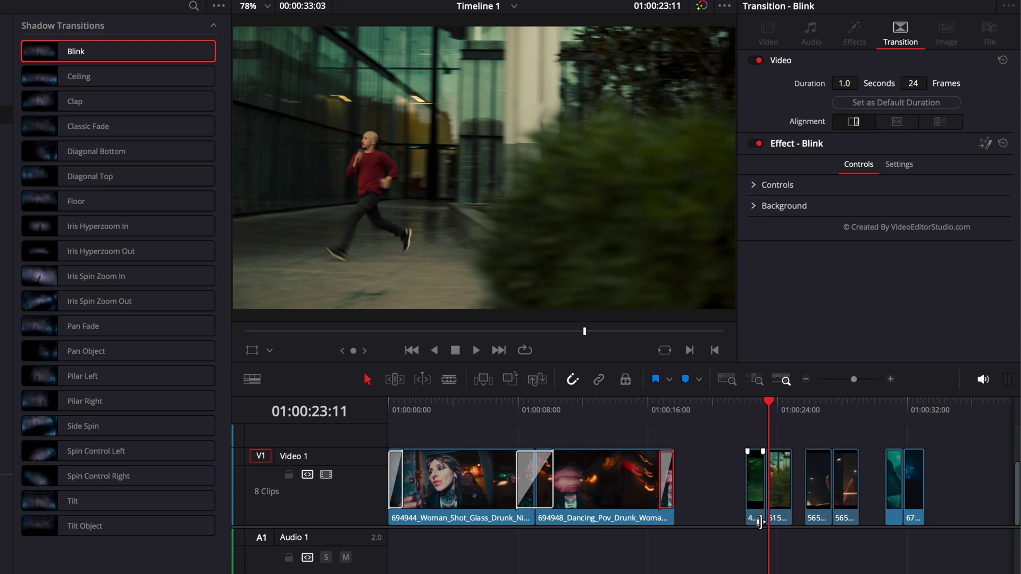
click(746, 409)
key(space)
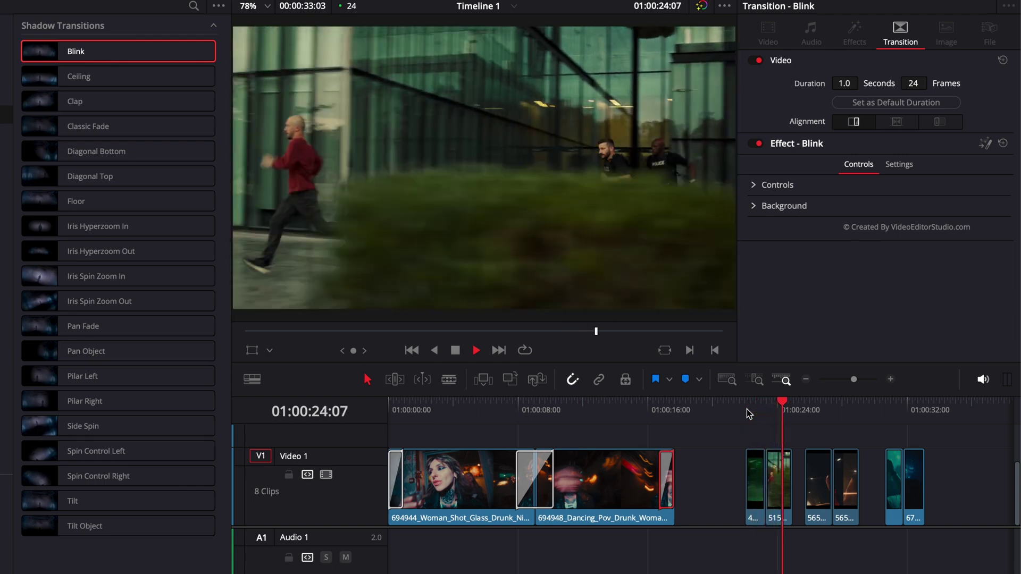
click(747, 410)
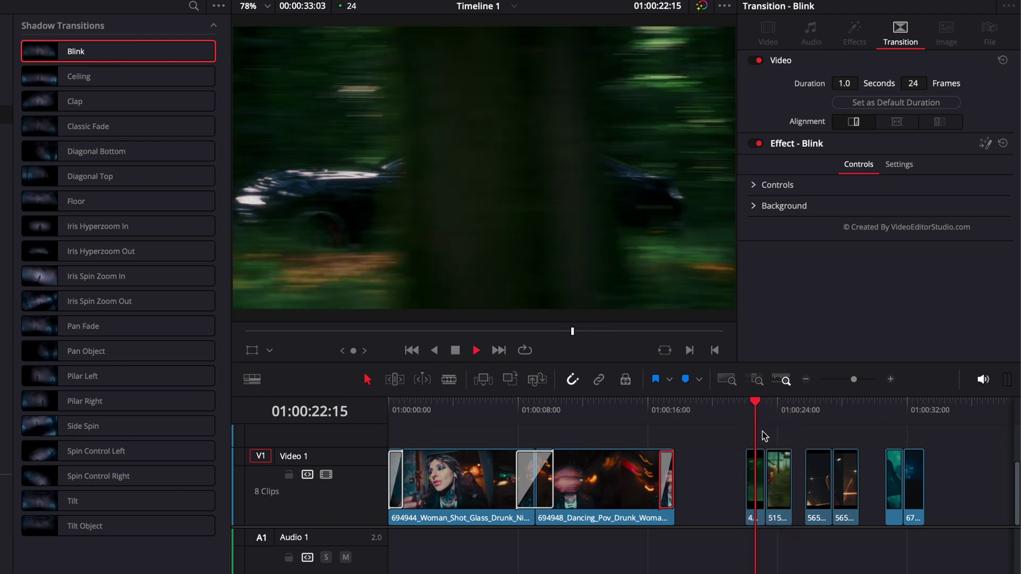
key(space)
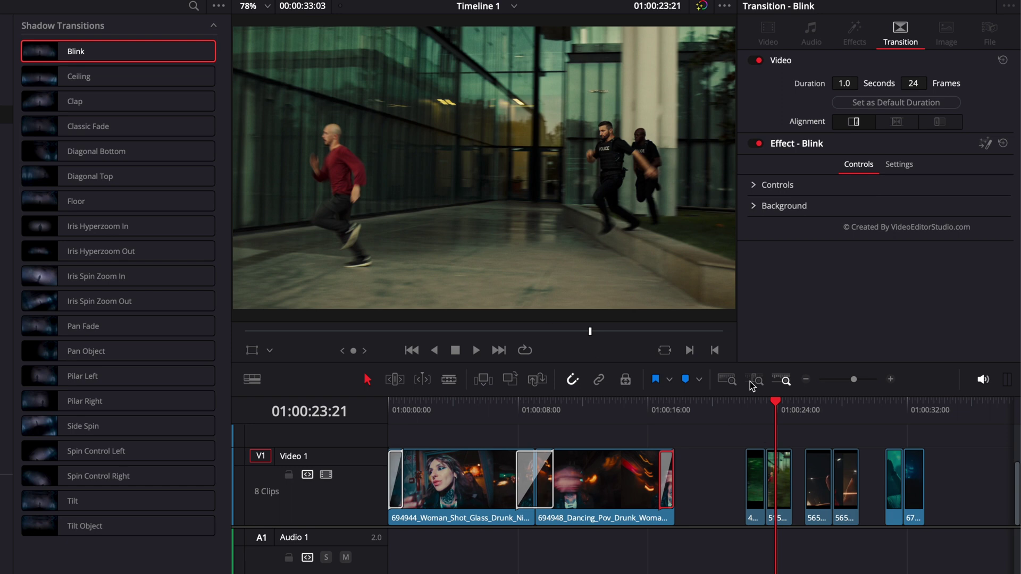
- Scrub and step frame by frame through the car clip around 01:00:23:05 to 01:00:23:09
click(764, 410)
drag(746, 409, 750, 410)
key(Right)
key(Right)
key(Right)
key(Right)
key(Right)
key(Right)
key(Right)
key(Right)
key(Right)
key(Right)
key(Right)
key(Right)
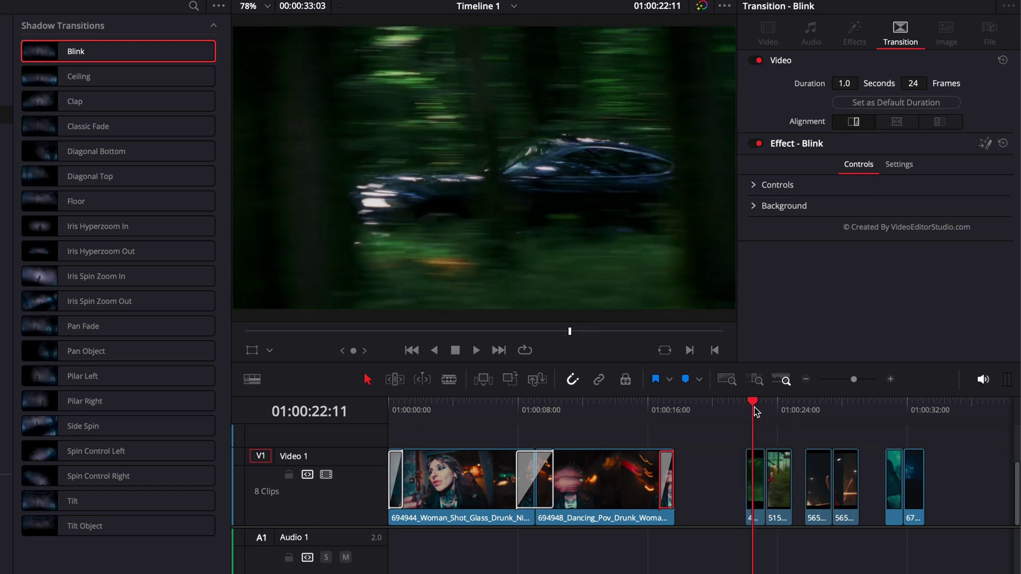
key(Right)
key(Right)
key(Right)
key(Right)
key(Right)
key(Right)
key(Right)
key(Right)
key(Right)
key(Right)
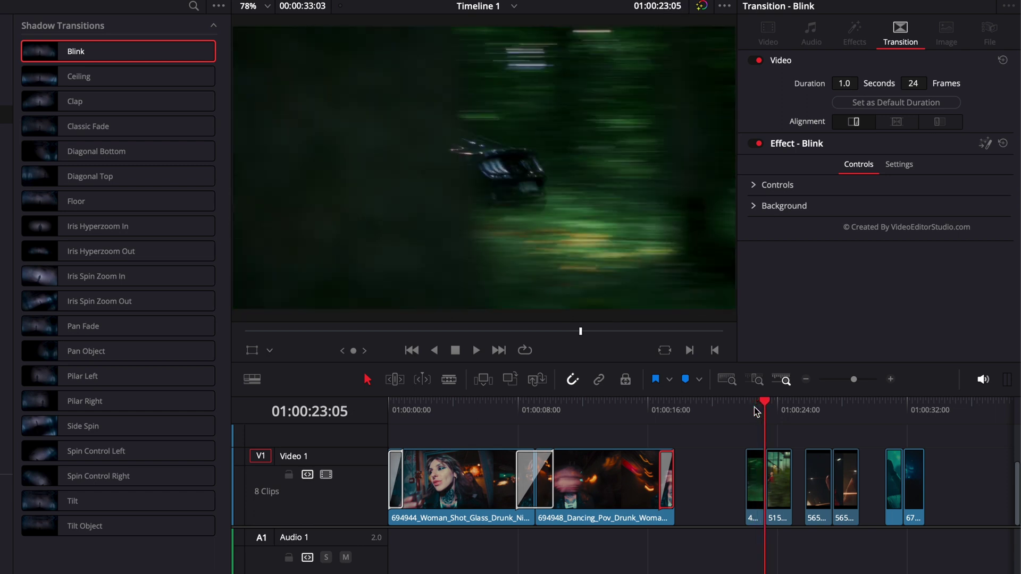
key(Left)
key(Left)
key(Right)
key(Right)
key(Right)
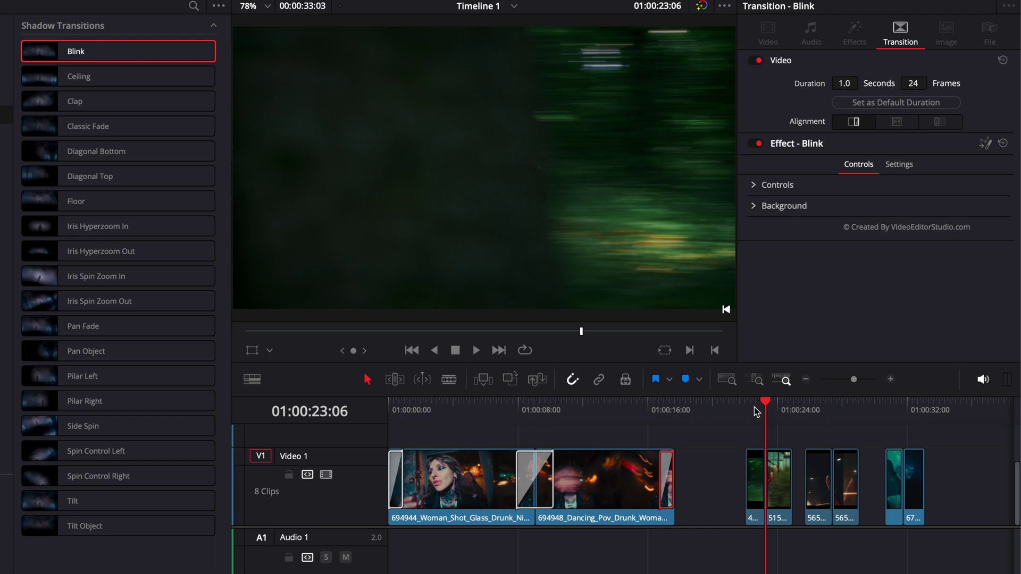
key(Right)
key(Right)
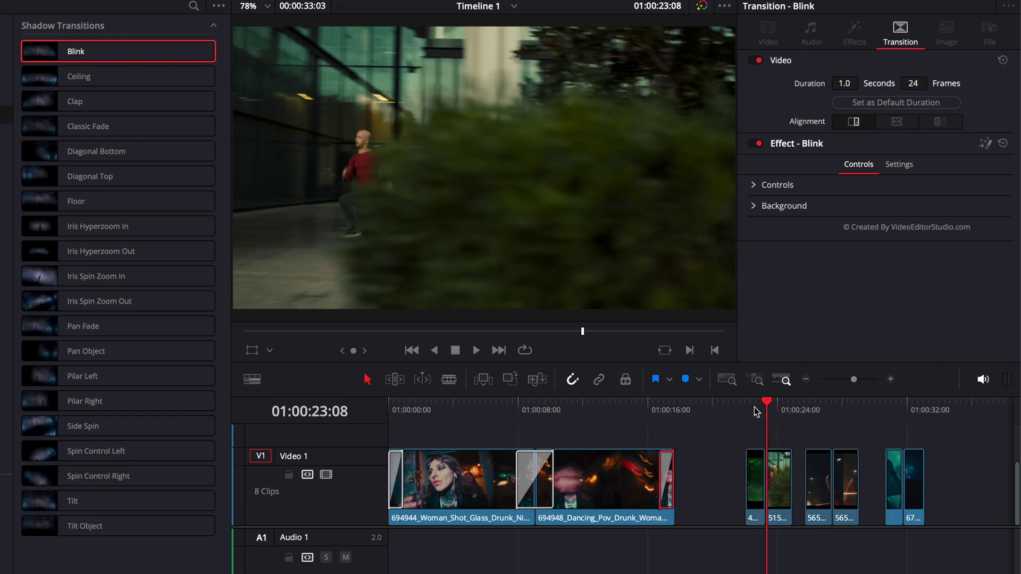
key(Right)
key(Right)
key(Right)
key(Right)
key(Left)
key(Left)
key(Left)
key(Left)
key(Left)
key(Left)
key(Left)
key(Left)
key(Left)
key(Left)
key(Left)
key(Left)
key(Left)
key(Left)
key(Left)
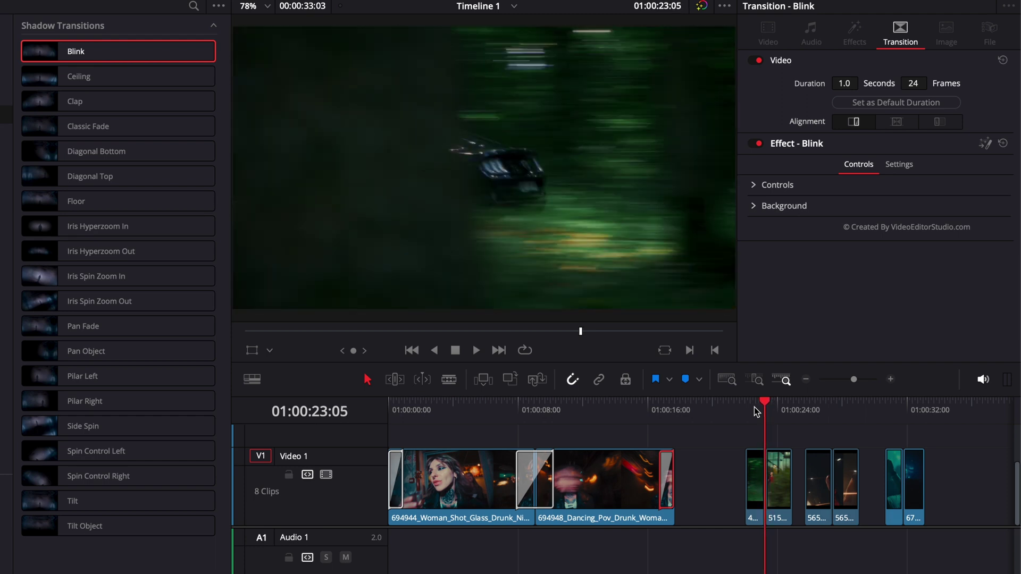
key(Right)
key(Right)
key(Right)
key(Right)
key(Right)
key(Right)
key(Right)
key(Right)
key(Right)
key(Right)
key(Right)
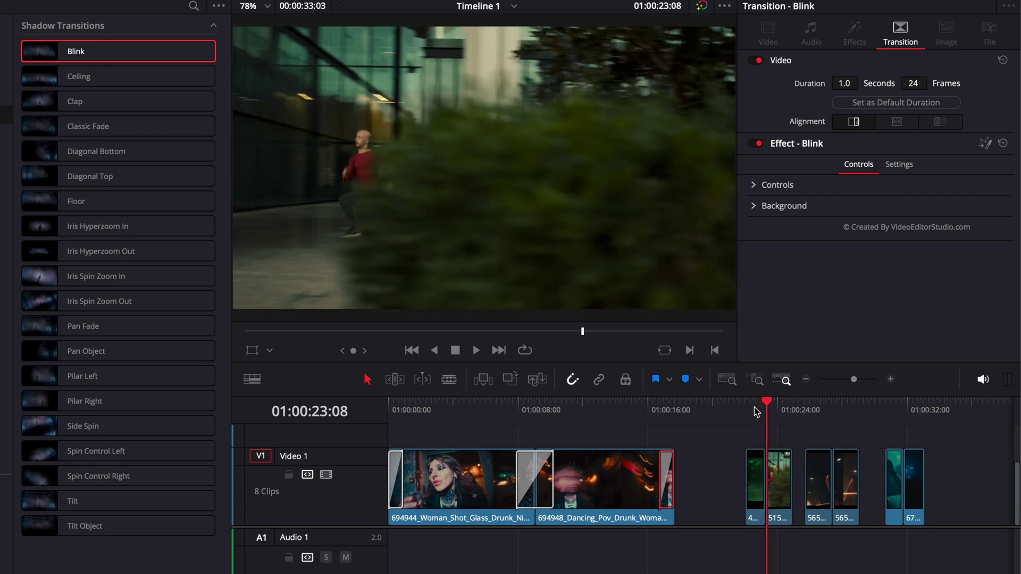
key(Right)
key(Right)
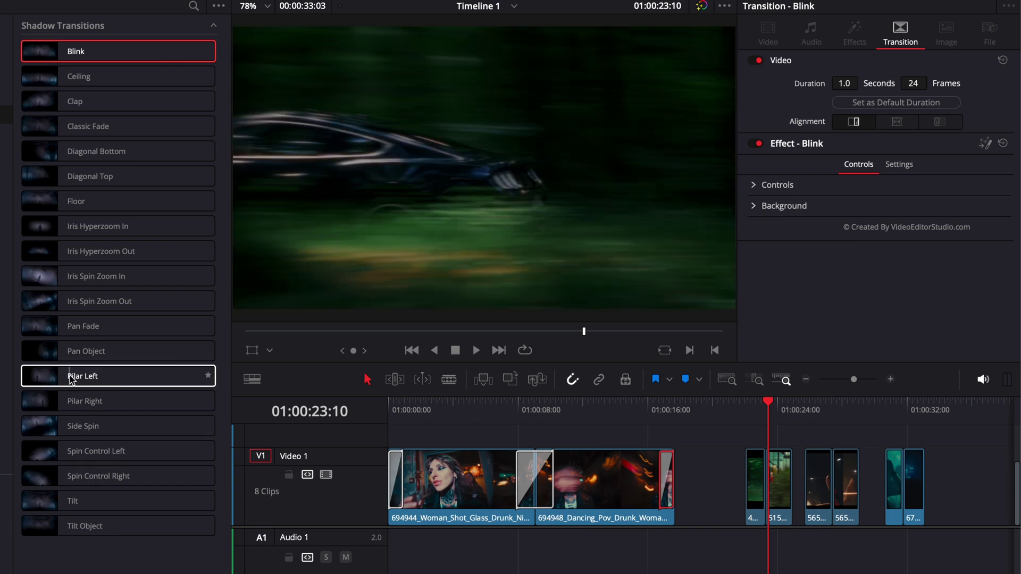
- Drop Pilar Left on the cut between the car and running clips and play it back
drag(70, 379, 767, 477)
click(751, 410)
key(space)
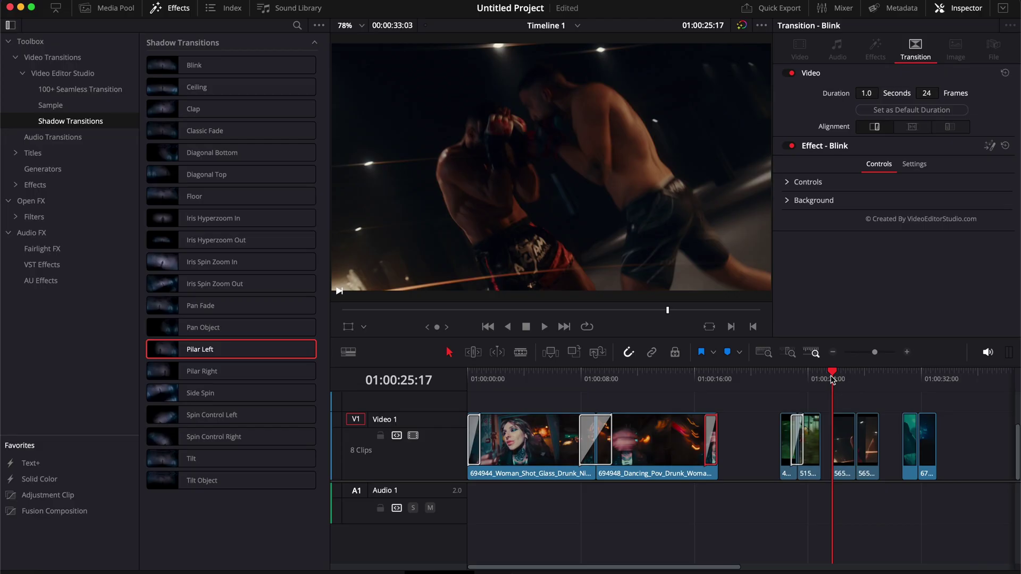
key(space)
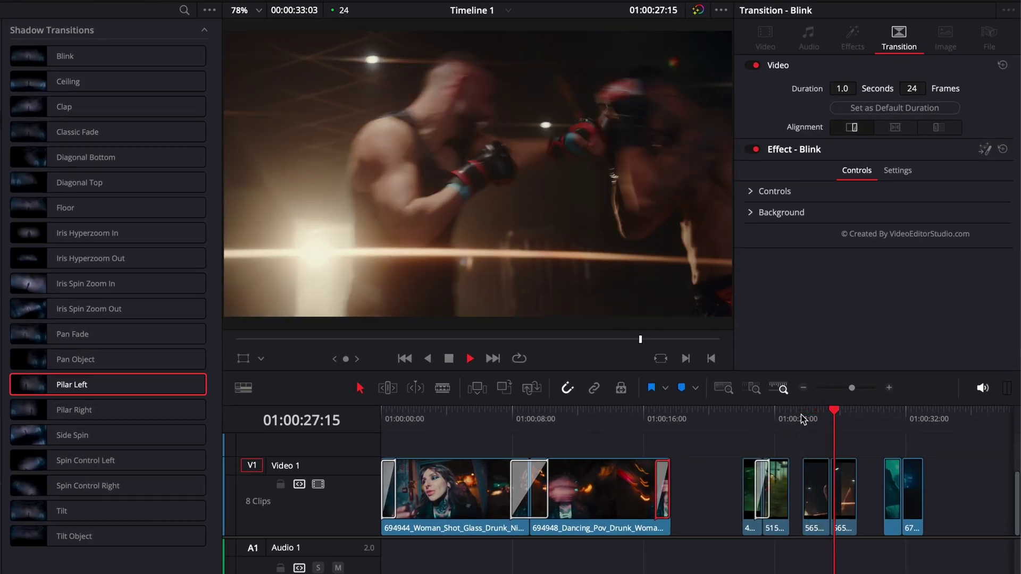
click(802, 418)
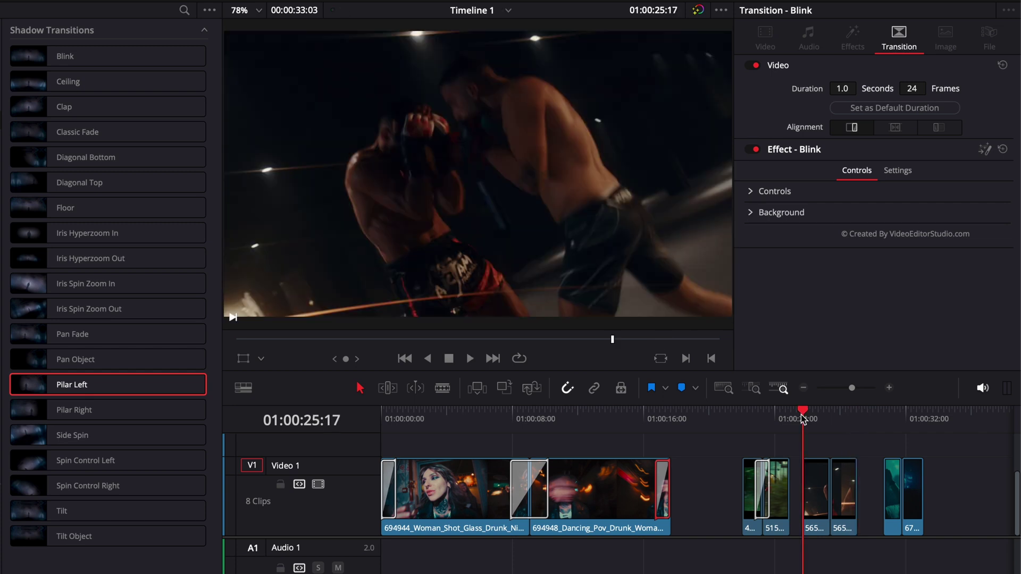
key(space)
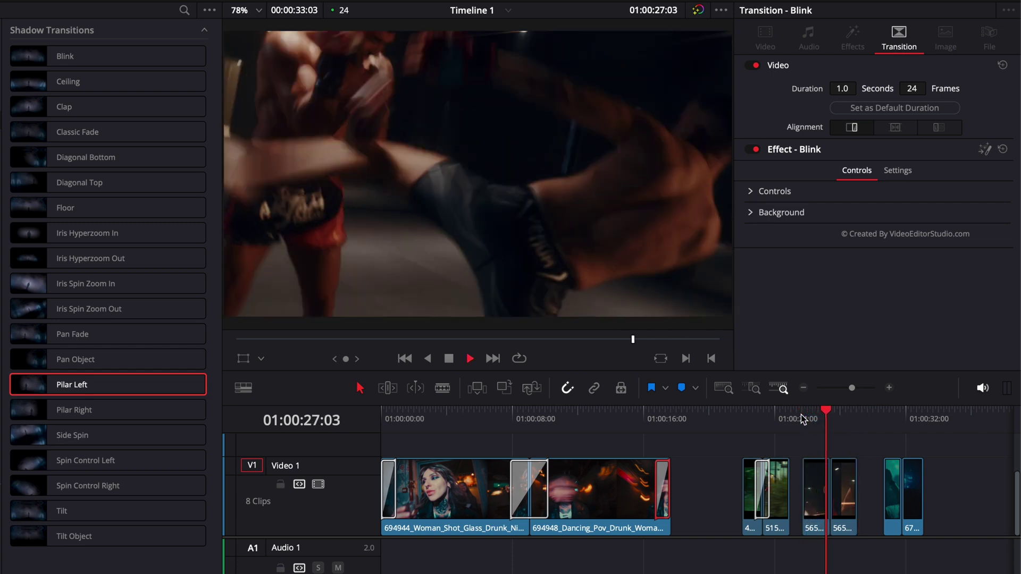
key(space)
click(802, 418)
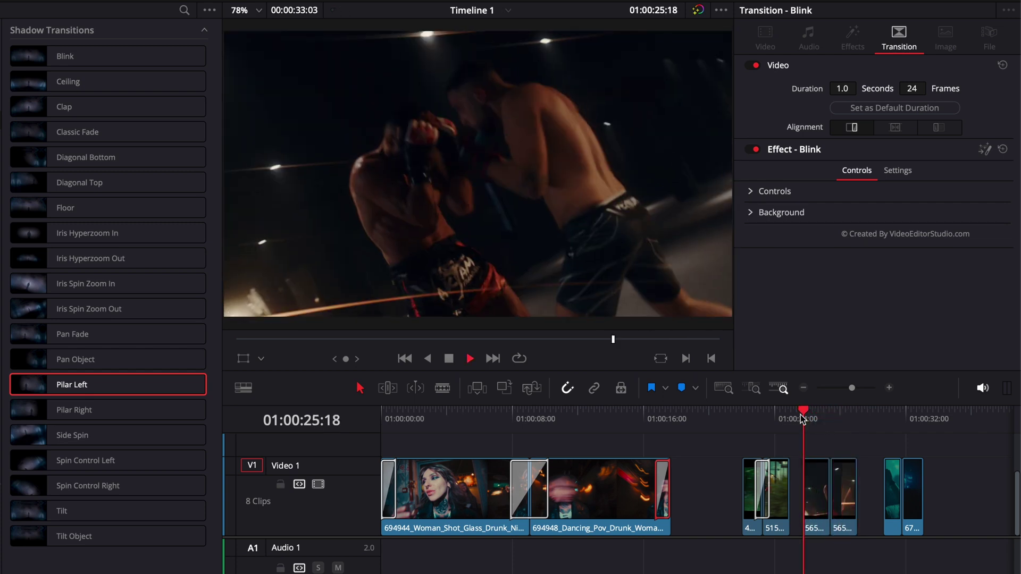
key(space)
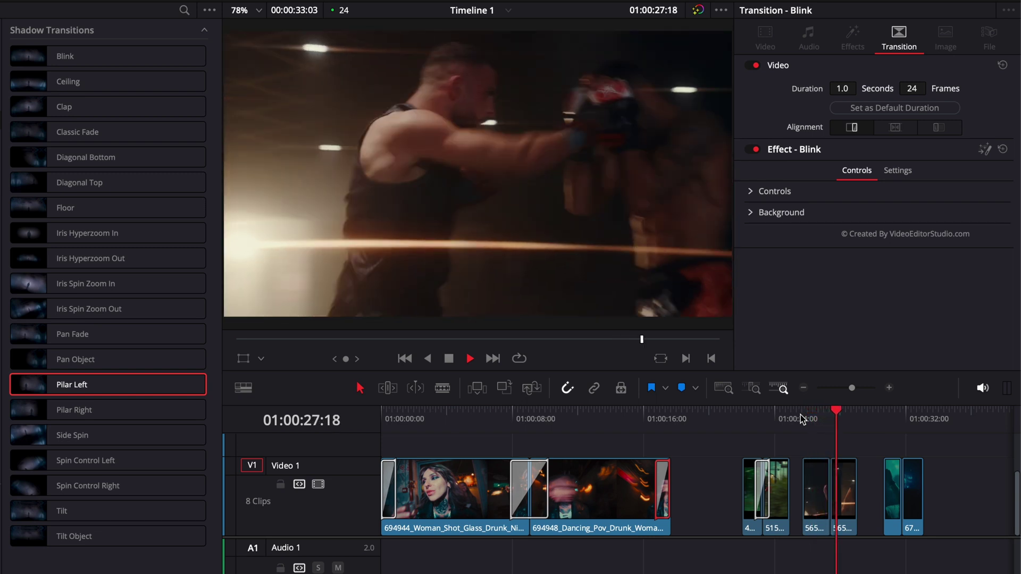
key(space)
click(803, 419)
key(space)
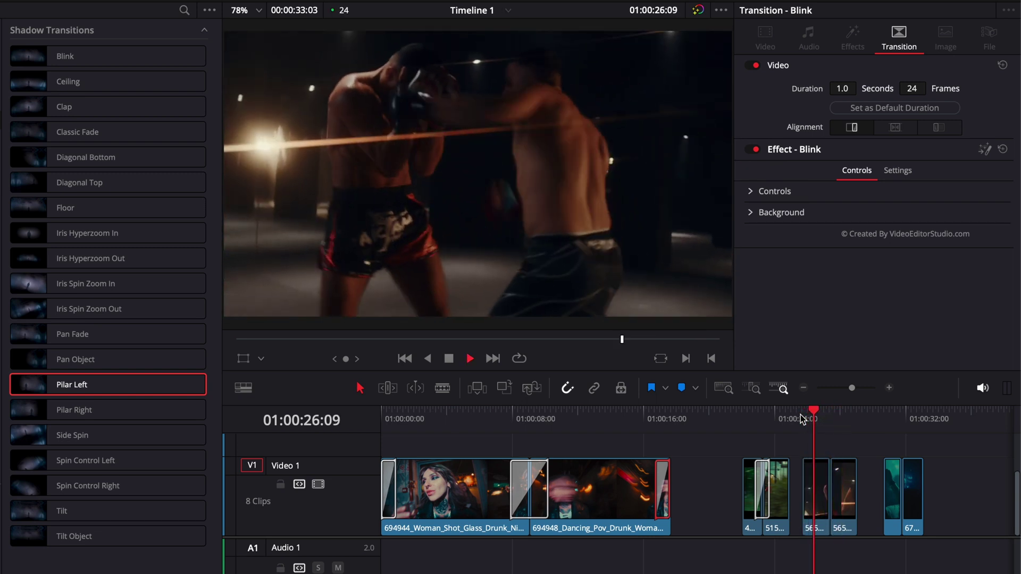
key(space)
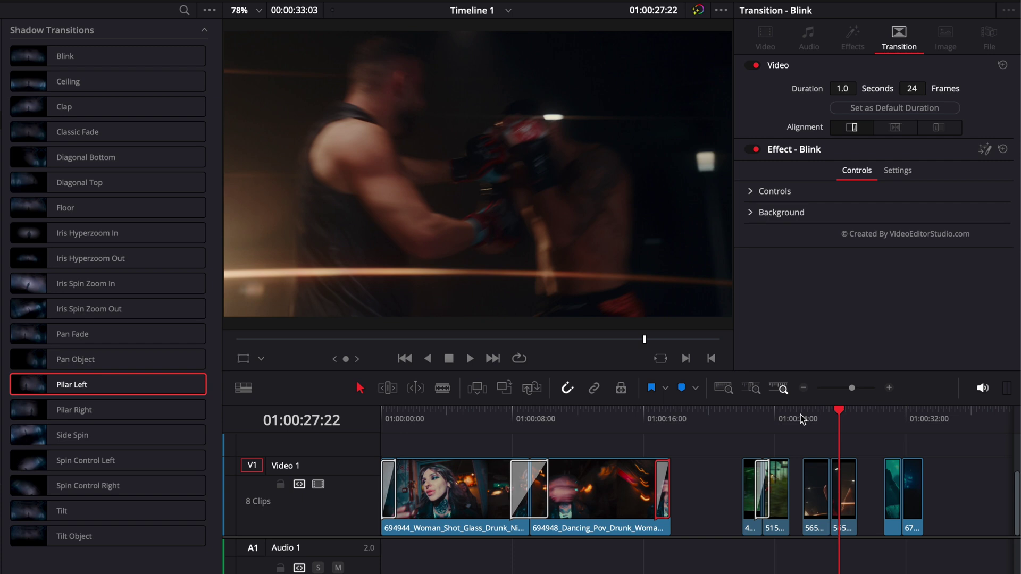
click(803, 418)
key(space)
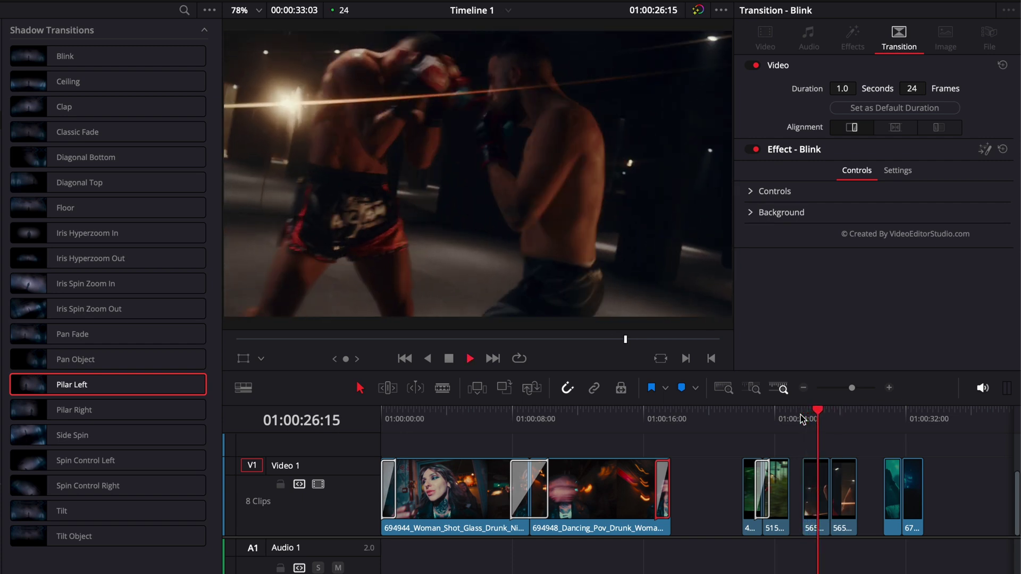
click(802, 419)
key(space)
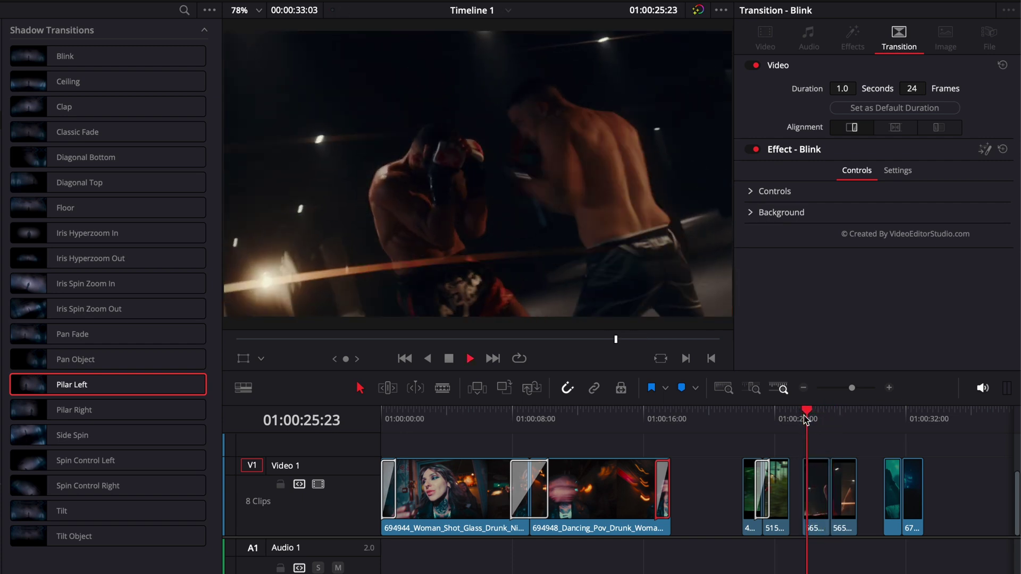
key(space)
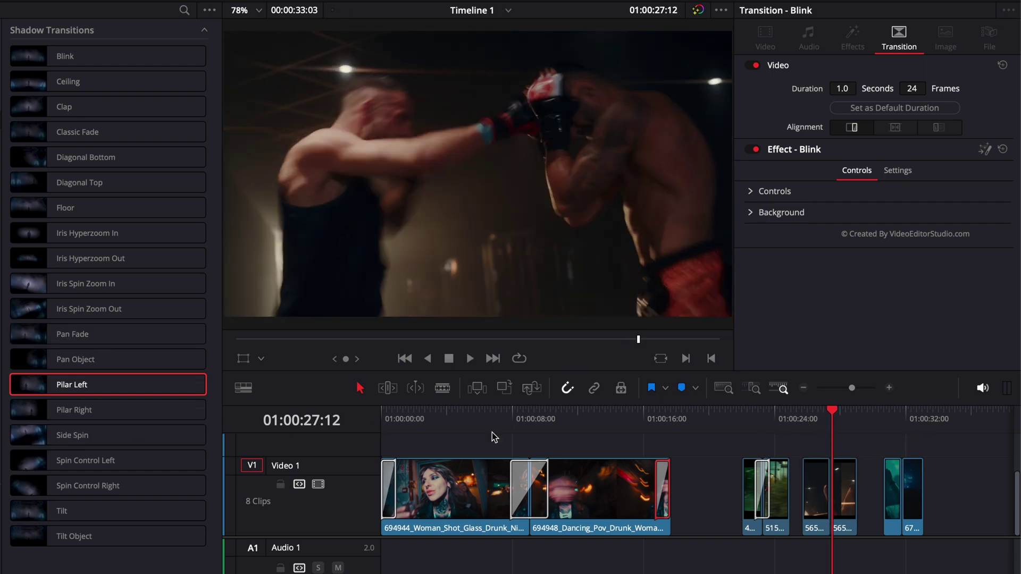
- Place Spin Control Left between the 565290 and 565275 kickbox clips and preview it back and forth
drag(83, 467, 834, 511)
scroll(637, 412, up, 3)
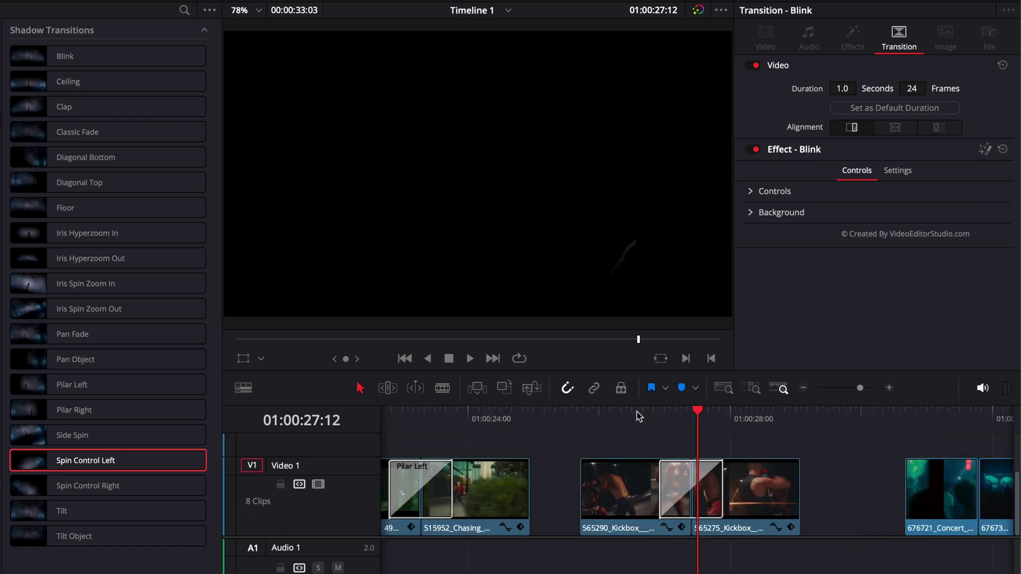
click(637, 411)
key(space)
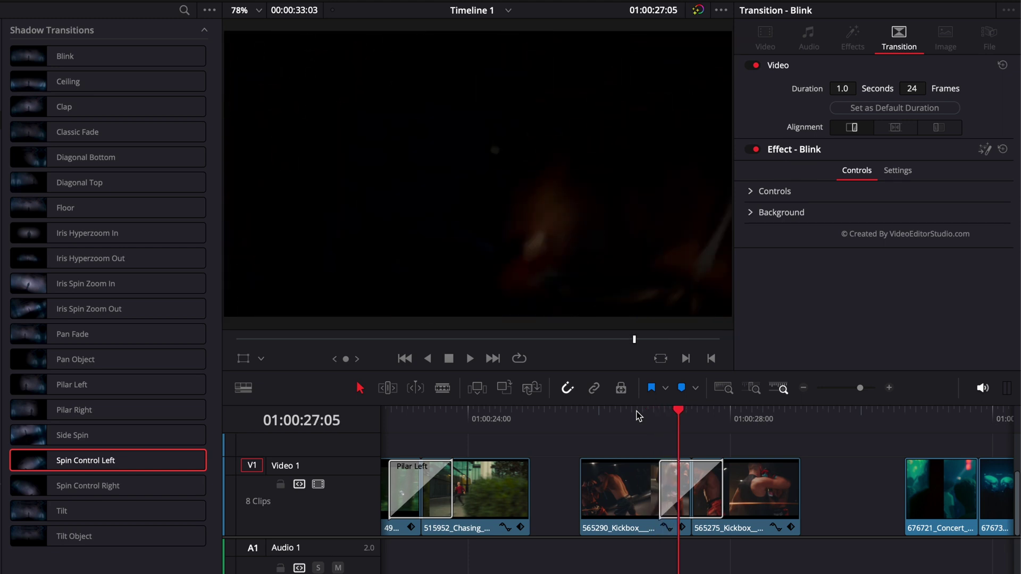
key(j)
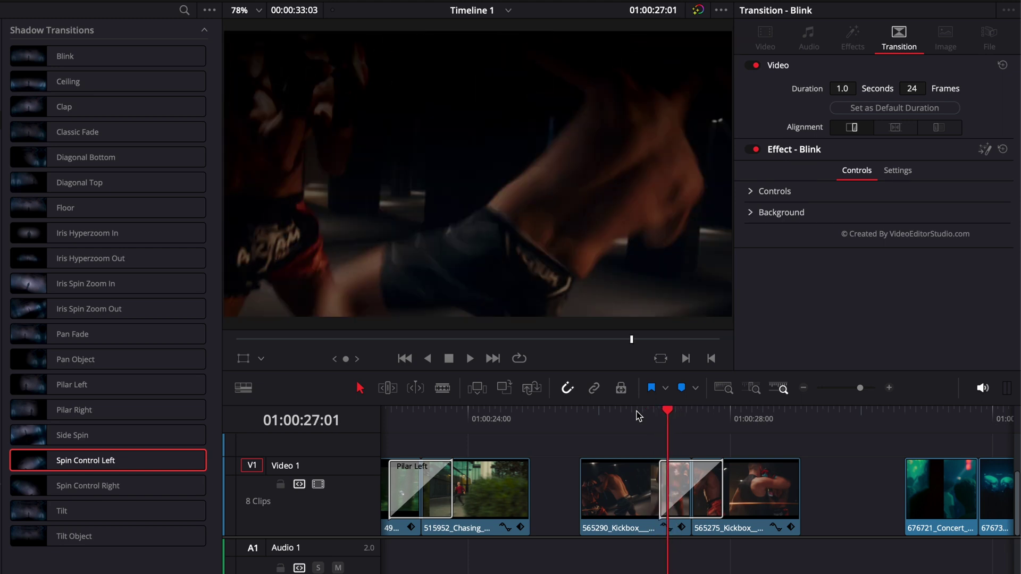
key(l)
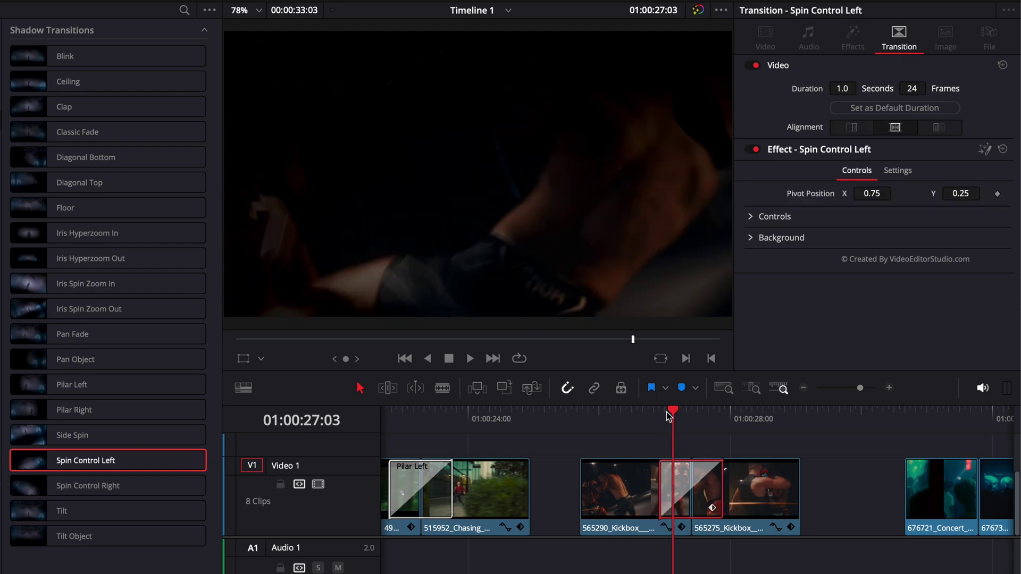
key(Right)
key(Right)
key(Right)
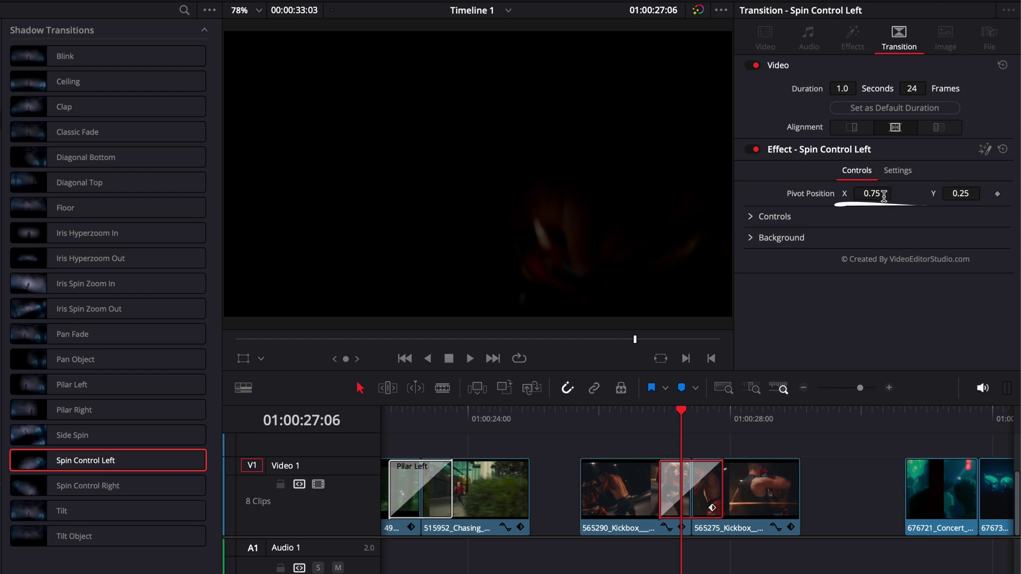
- Set the Spin Control Left pivot to X 0.357, Y 0.689 and play the transition to check it
drag(884, 196, 780, 196)
drag(980, 196, 1008, 194)
click(661, 412)
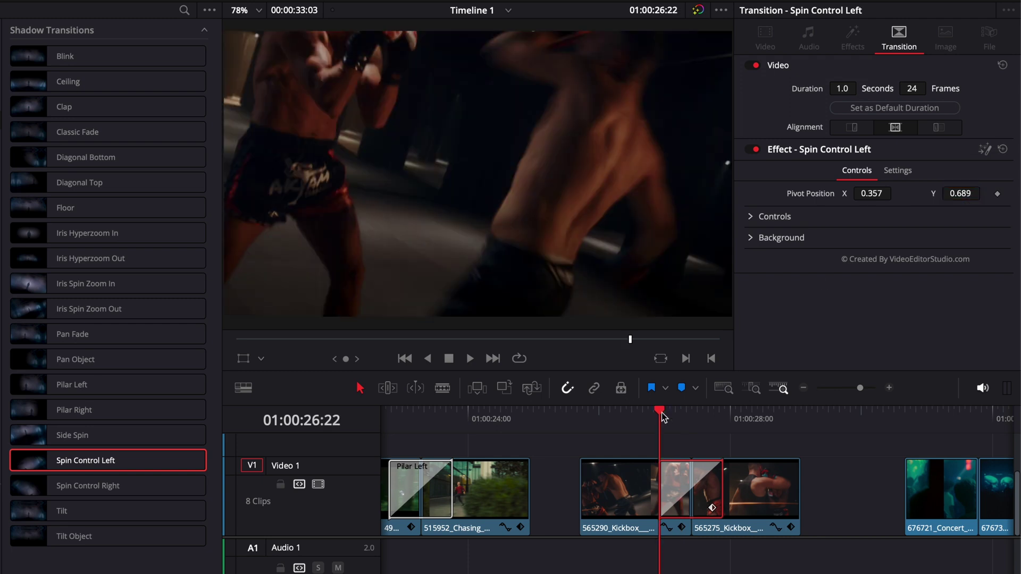
key(space)
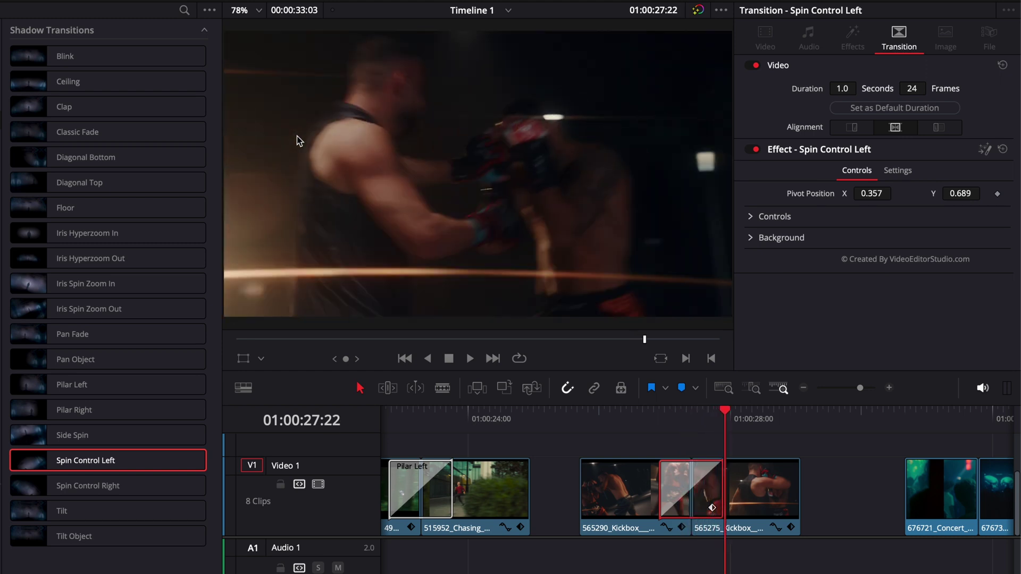
key(j)
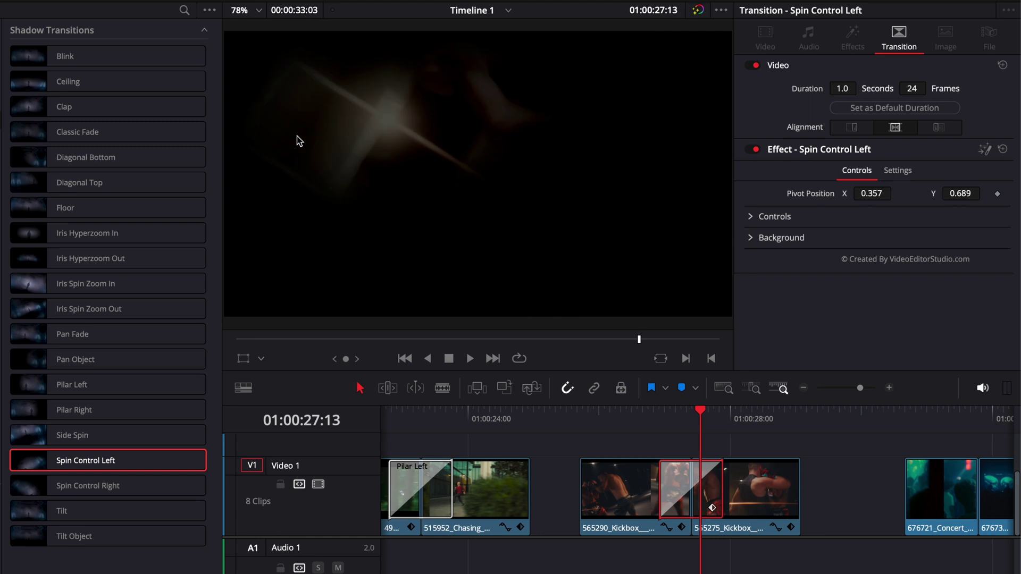
key(l)
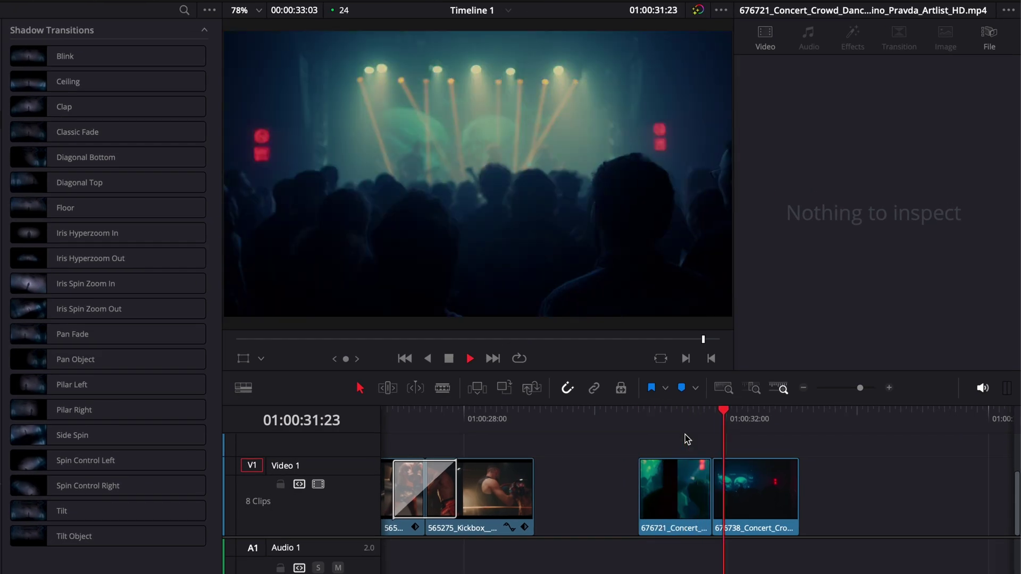
- Review the cut between the two concert clips, ending at 01:00:32:08 in the second clip
click(643, 415)
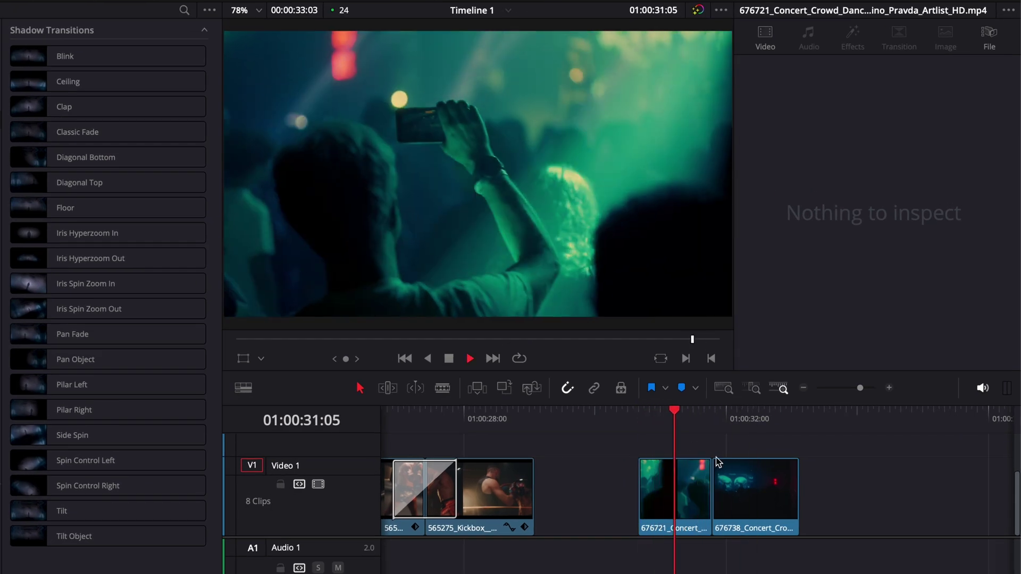
key(space)
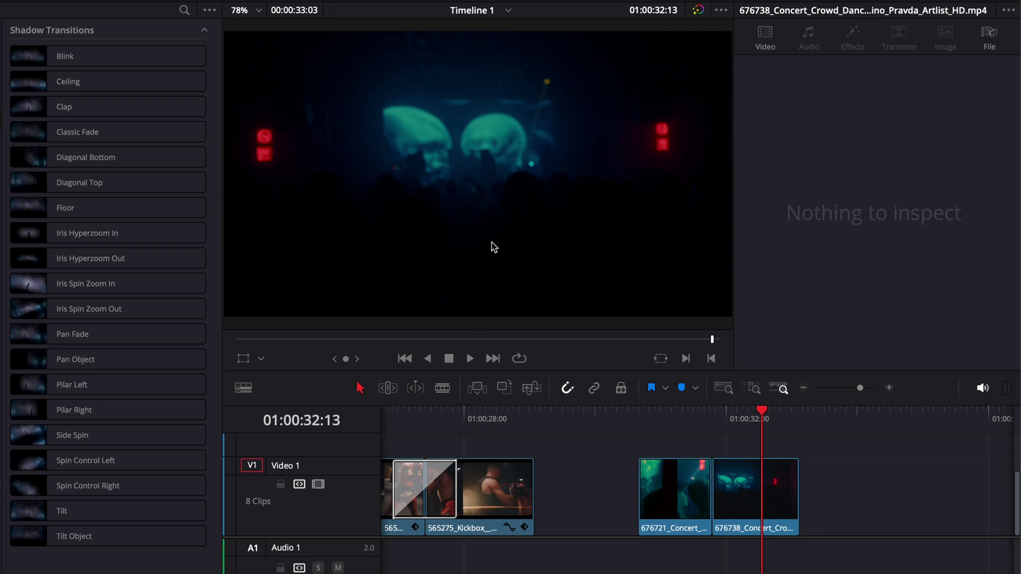
drag(698, 416, 666, 425)
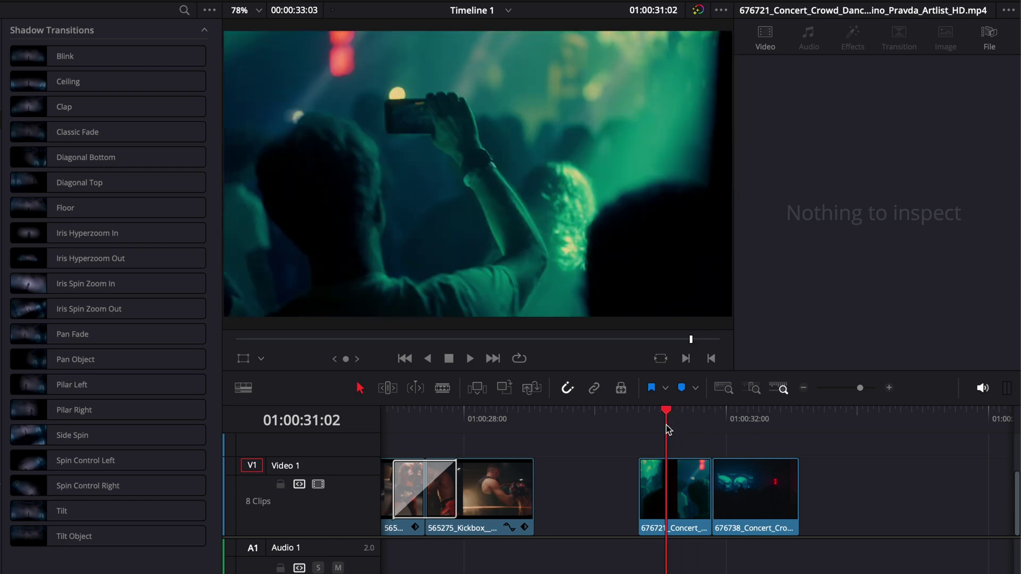
click(749, 420)
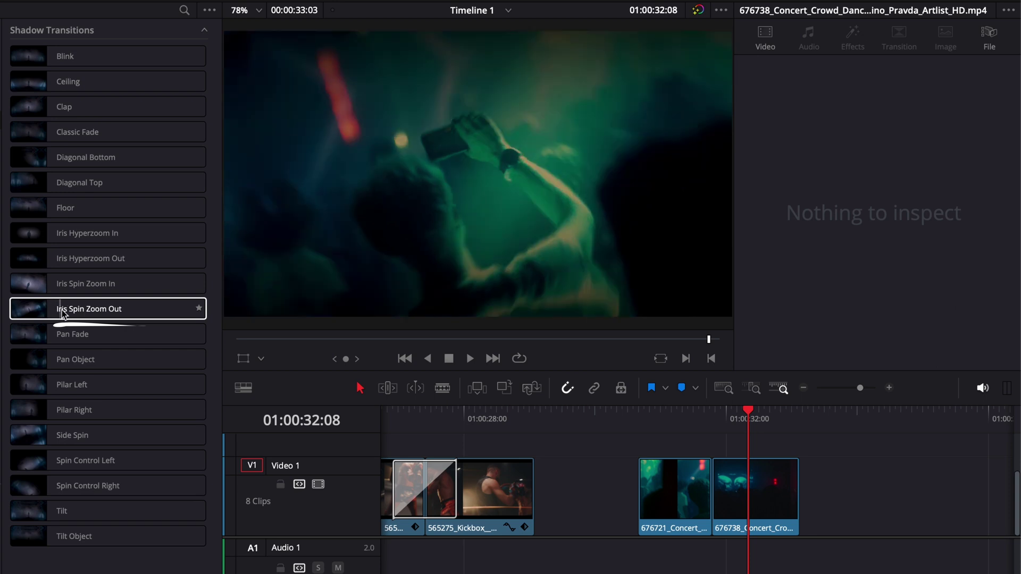
- Drop Iris Spin Zoom Out onto the concert clip edit and preview it around 01:00:31:07
drag(89, 313, 713, 482)
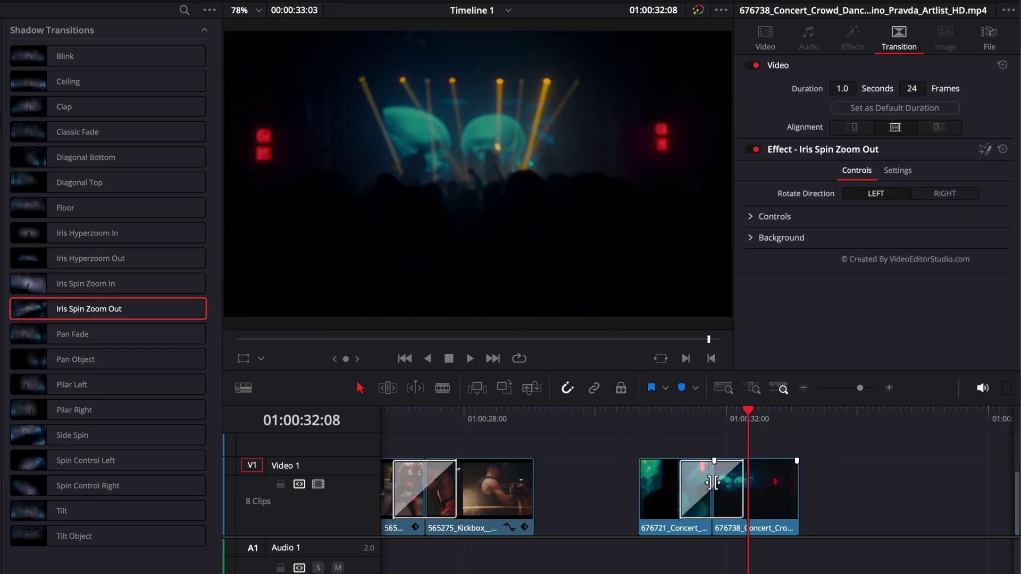
click(640, 413)
key(space)
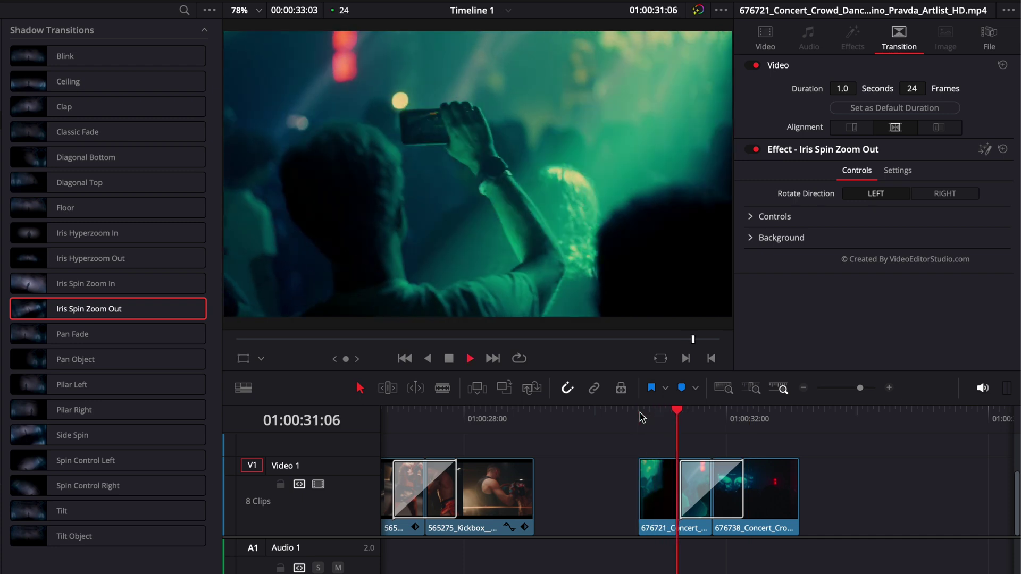
key(space)
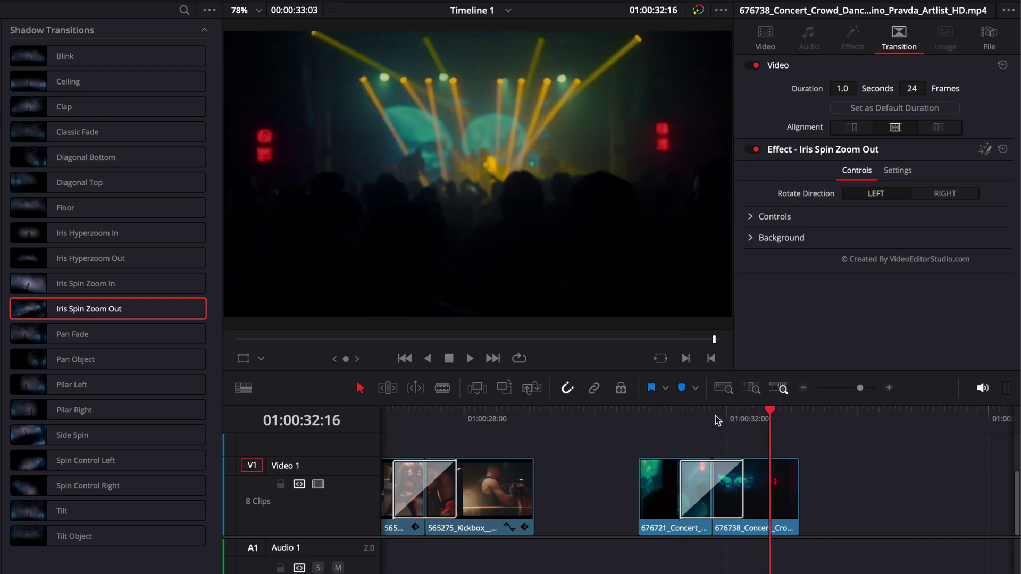
click(696, 413)
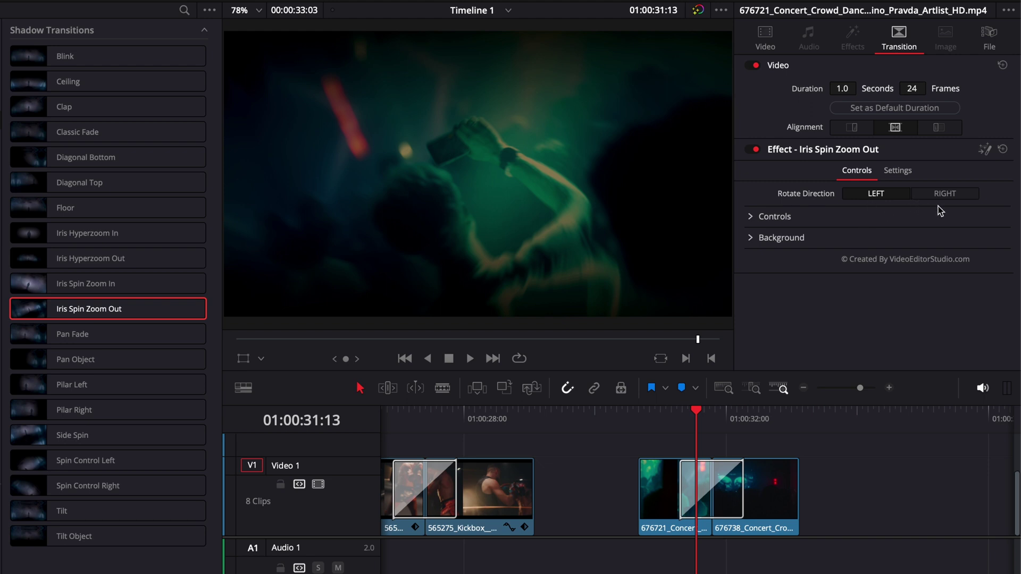
click(681, 413)
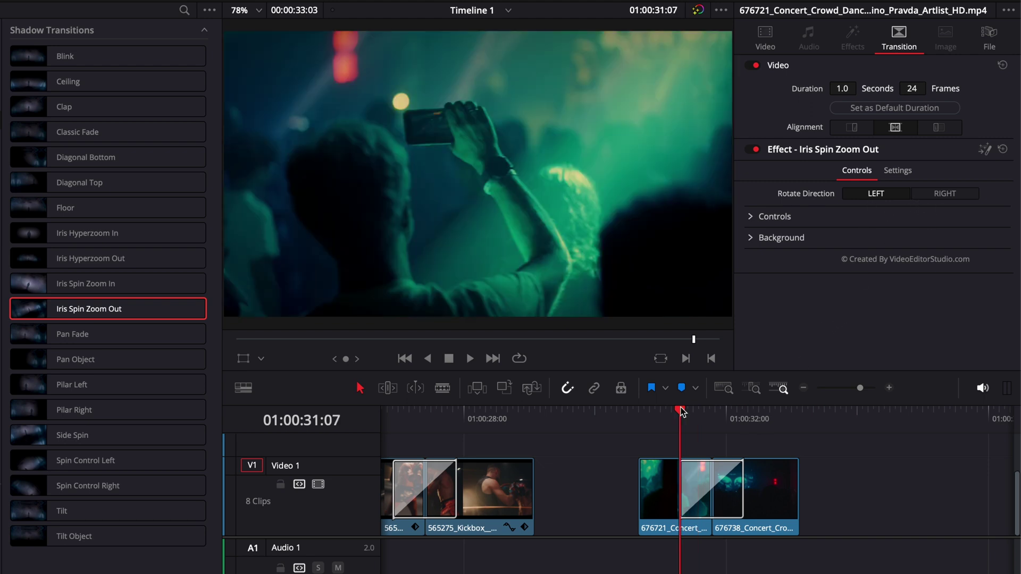
key(space)
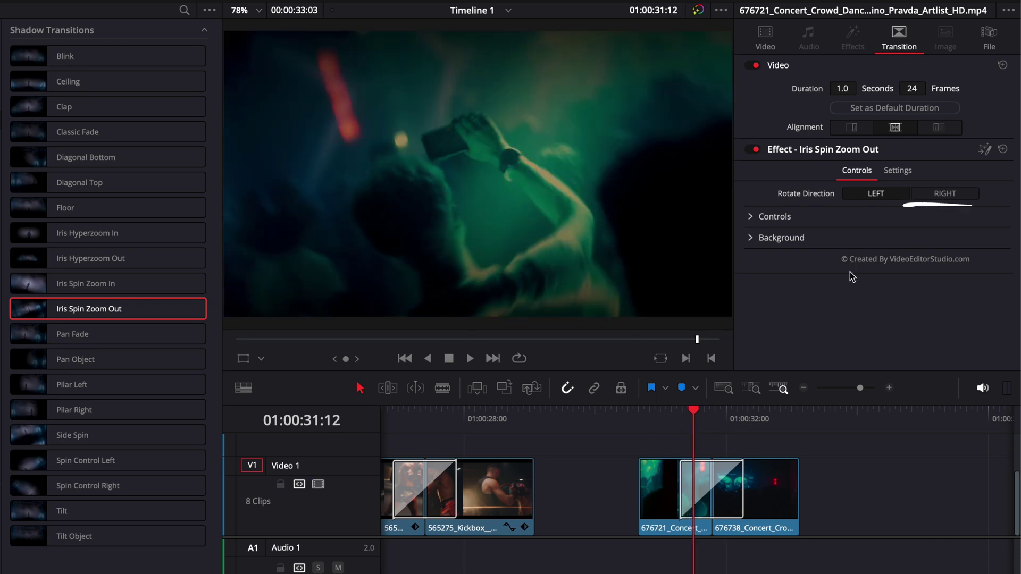
- Compare Rotate Direction RIGHT and LEFT in the Inspector, leaving it on LEFT
click(950, 196)
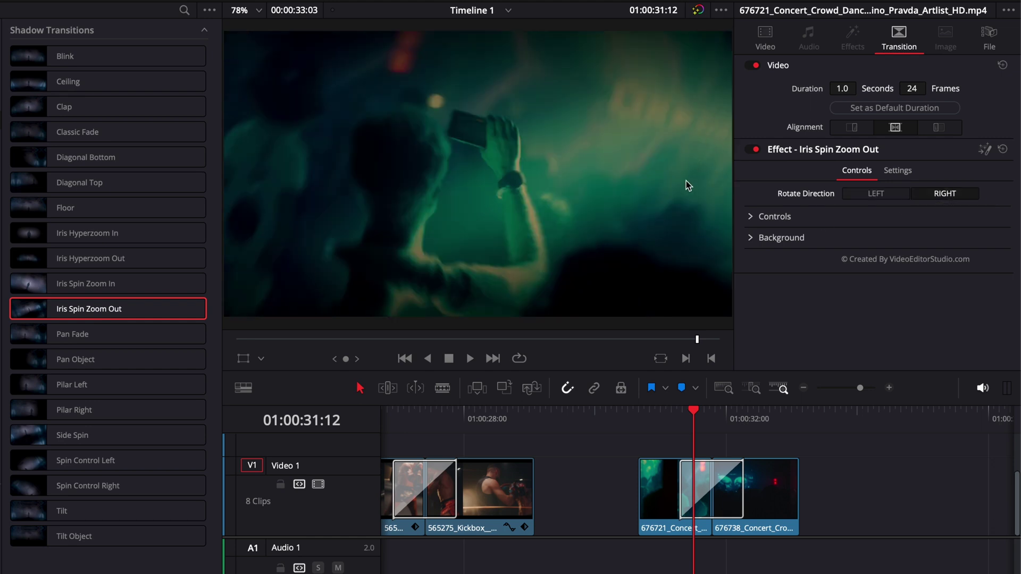
click(881, 194)
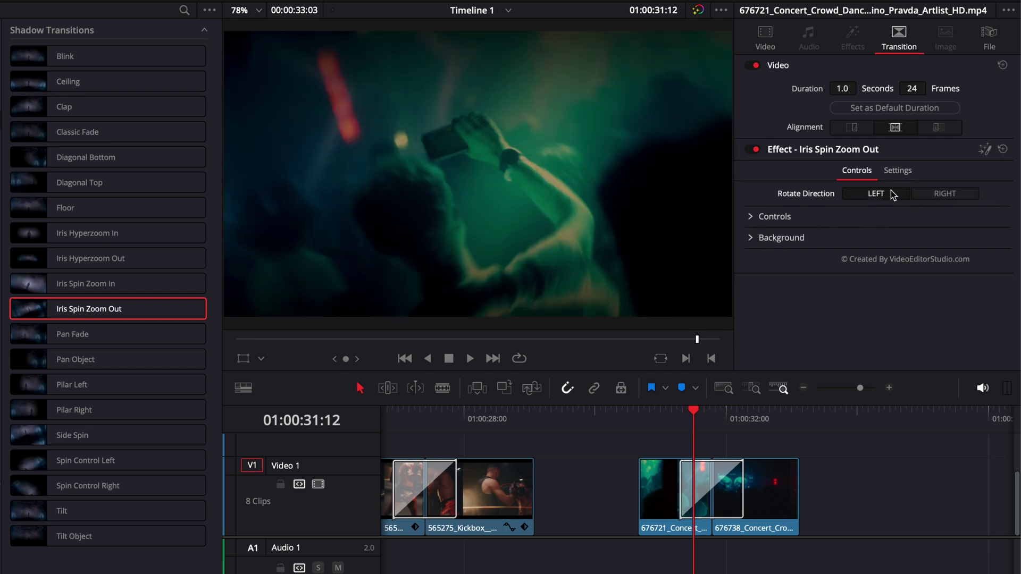
click(942, 194)
click(883, 195)
click(958, 194)
click(868, 192)
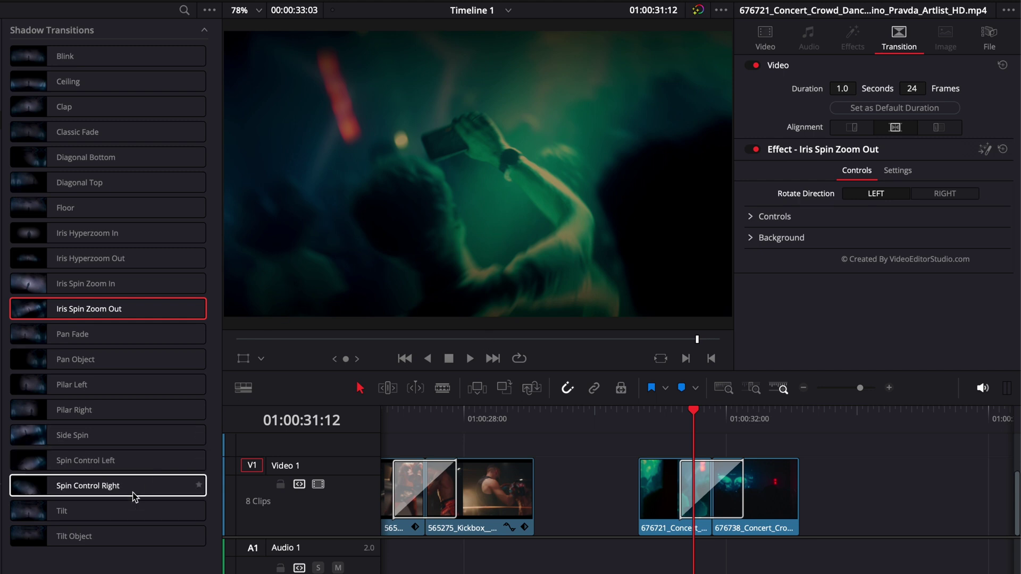
- Replace the concert transition with Tilt Object and play it from 01:00:31:00
drag(57, 541, 698, 493)
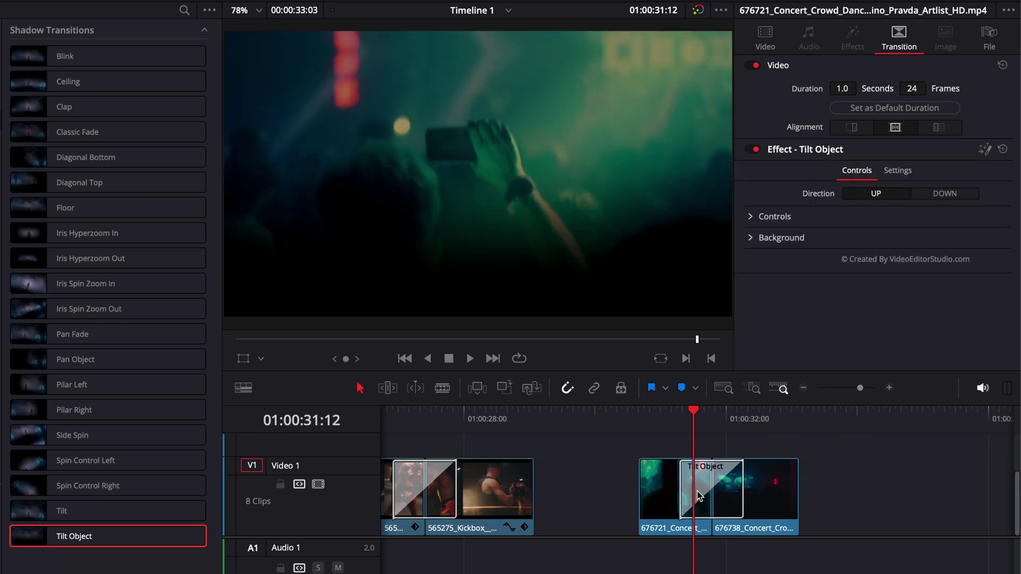
click(663, 416)
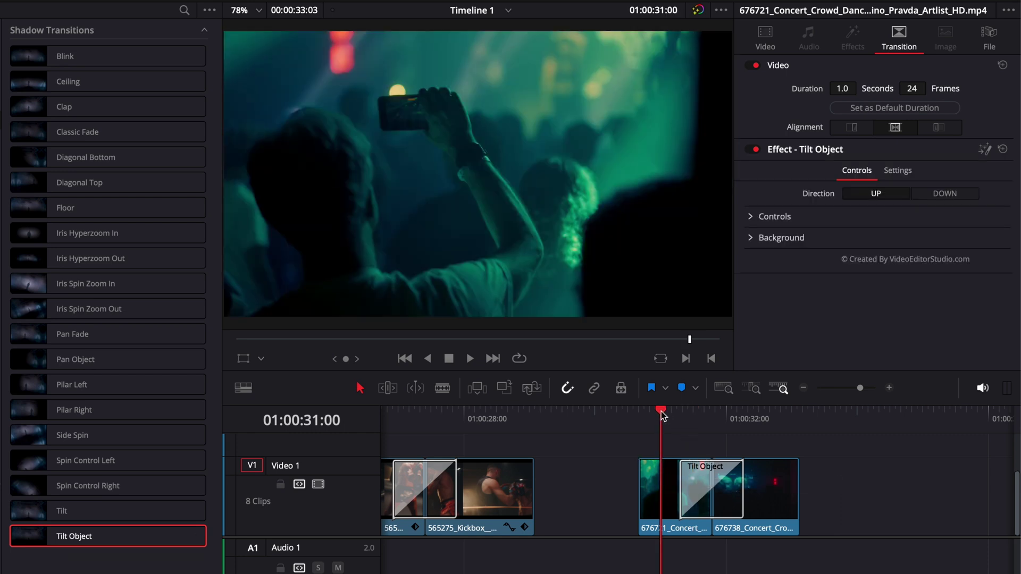
key(space)
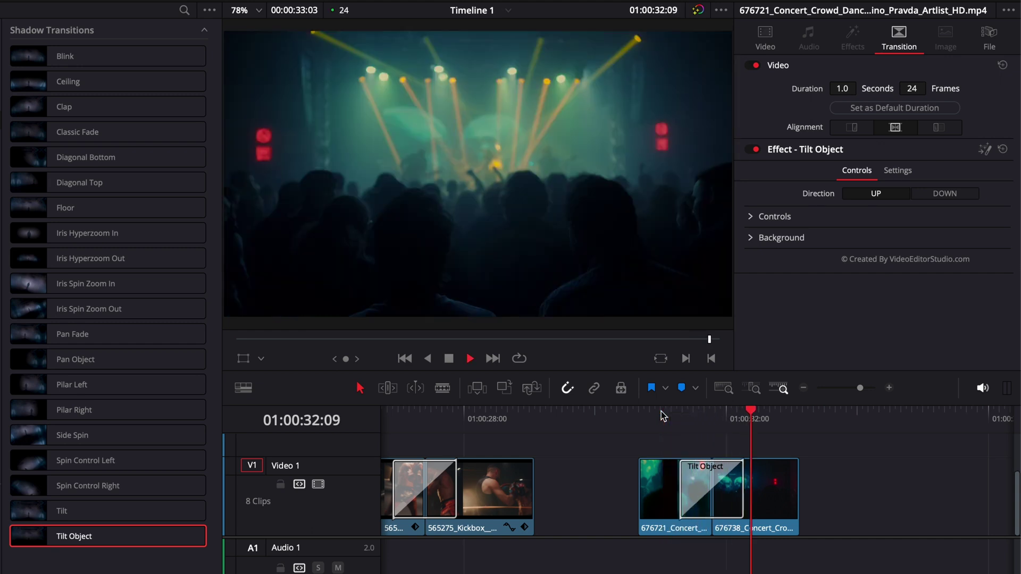
key(space)
click(681, 416)
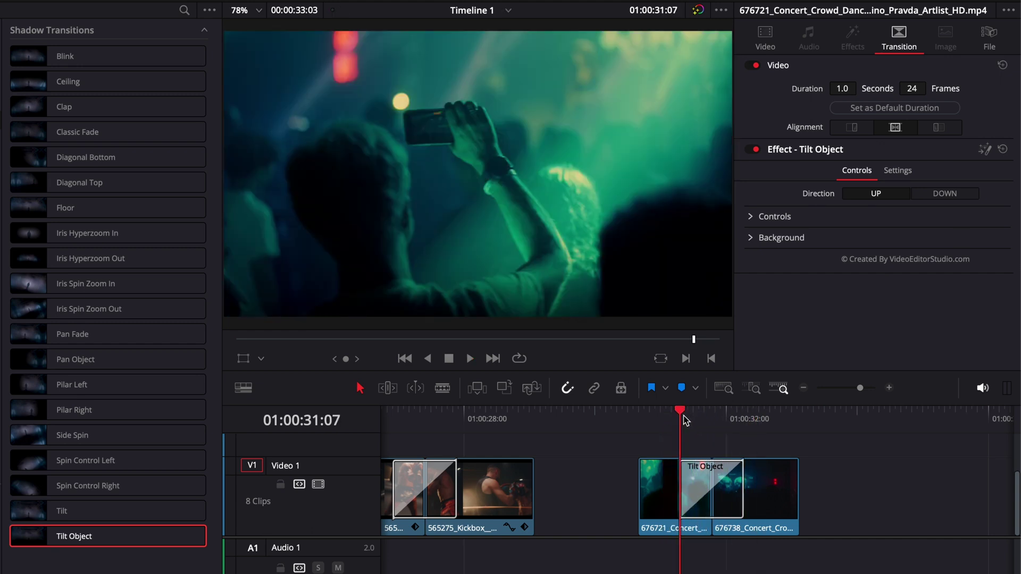
- Set the Tilt Object Direction to DOWN, preview it, and expand its Controls section
click(945, 194)
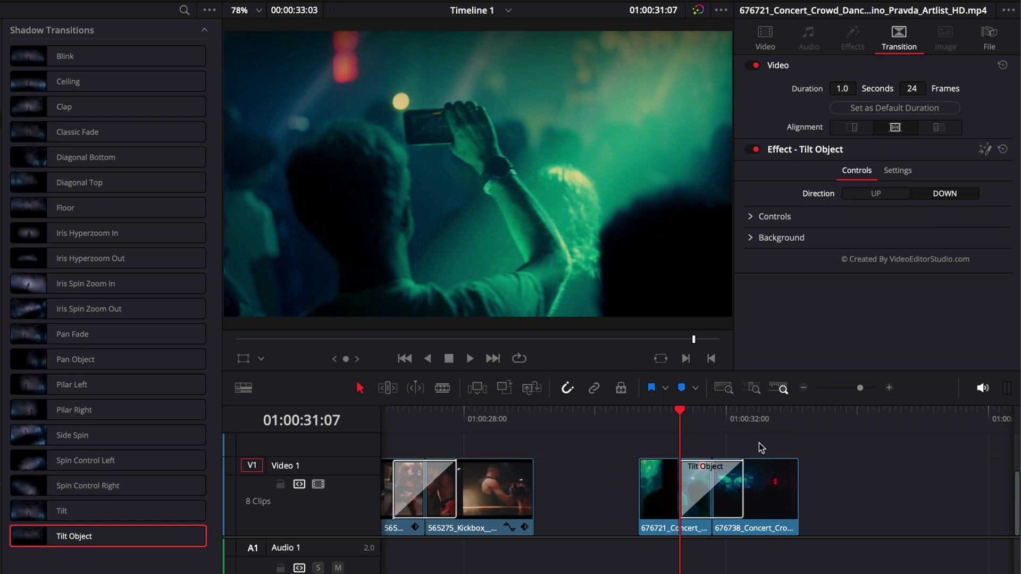
key(space)
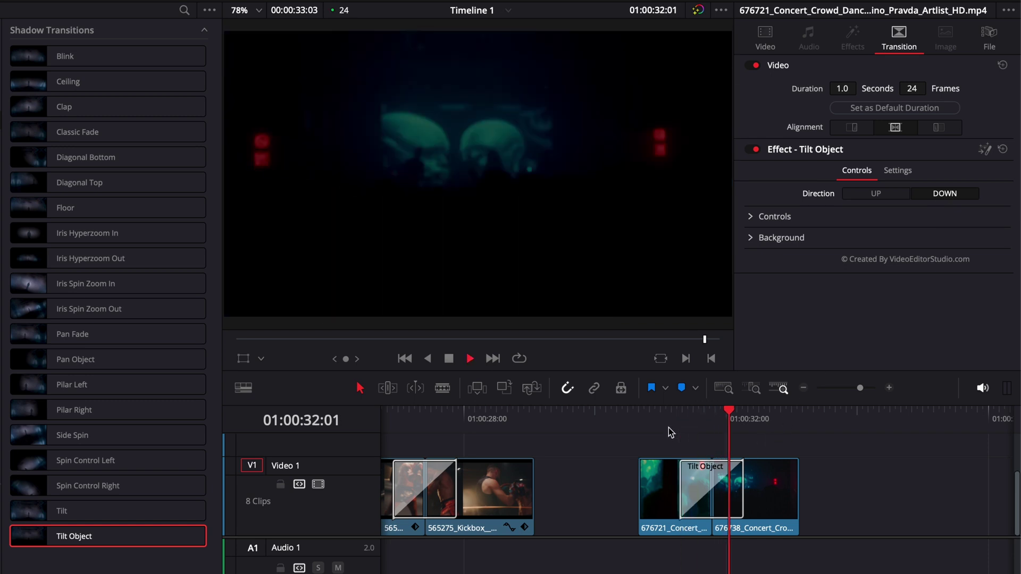
click(750, 217)
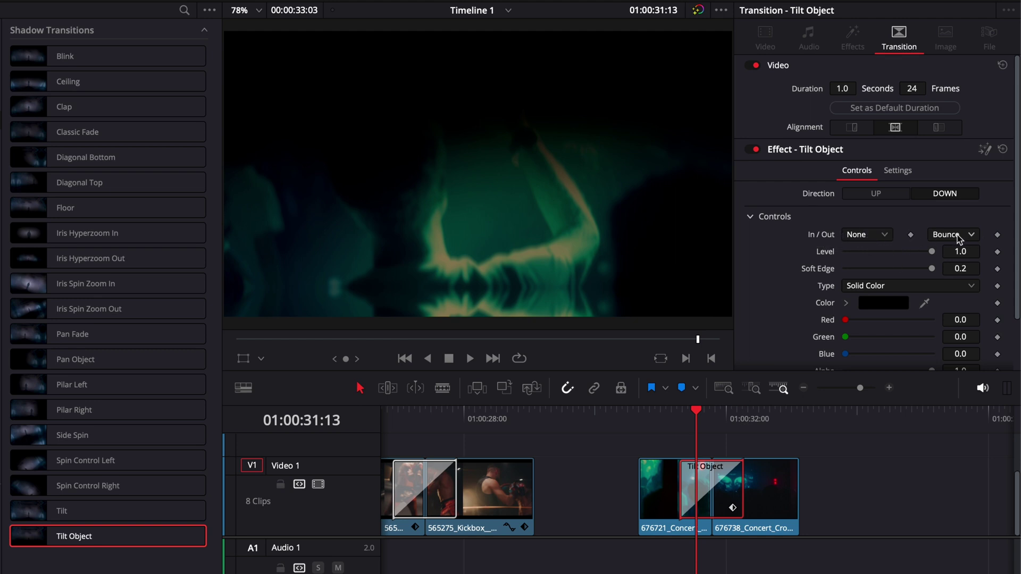
click(883, 235)
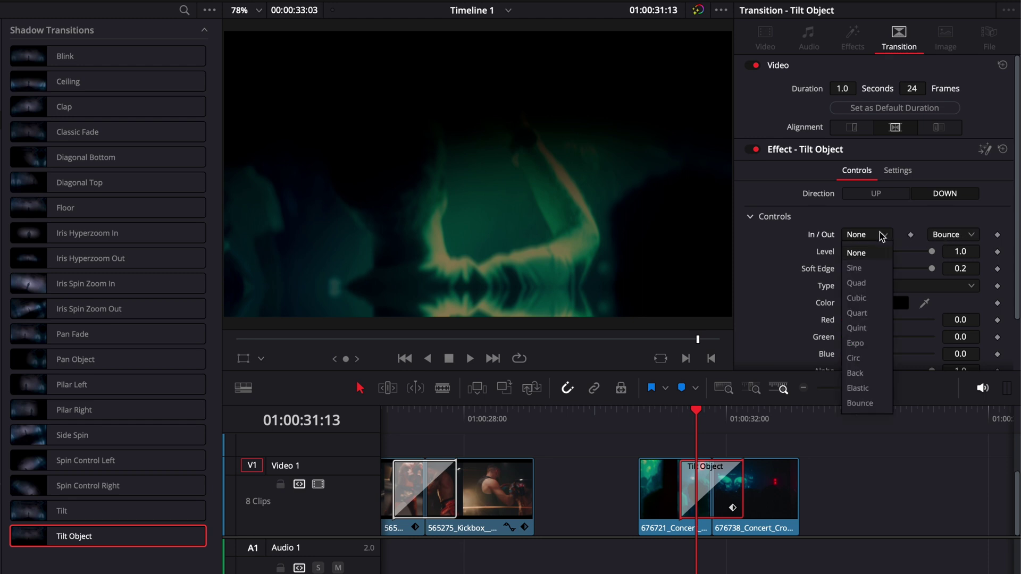
click(863, 269)
click(655, 429)
key(space)
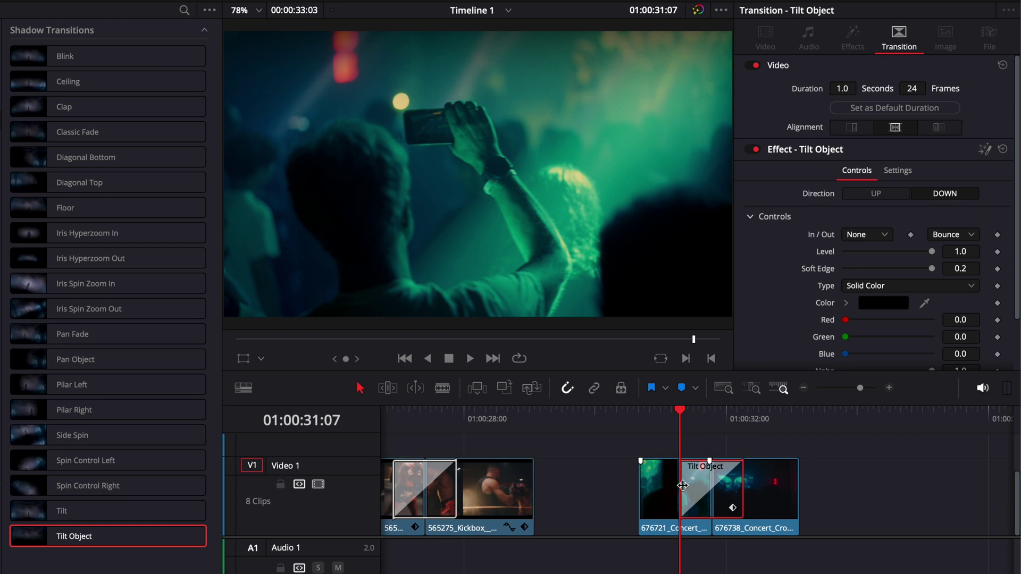
key(Right)
key(Right)
key(Right)
key(Right)
key(Right)
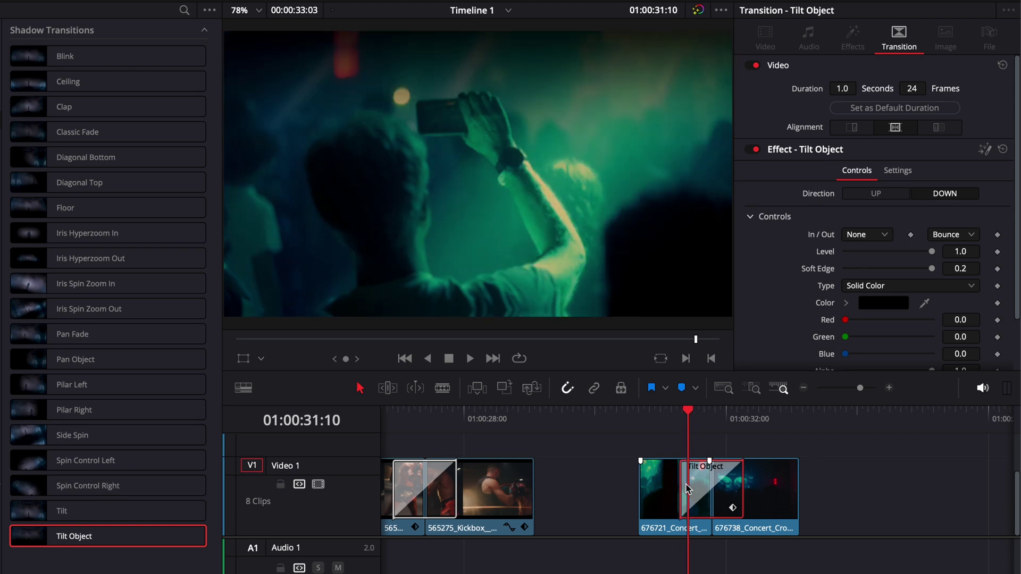
key(Right)
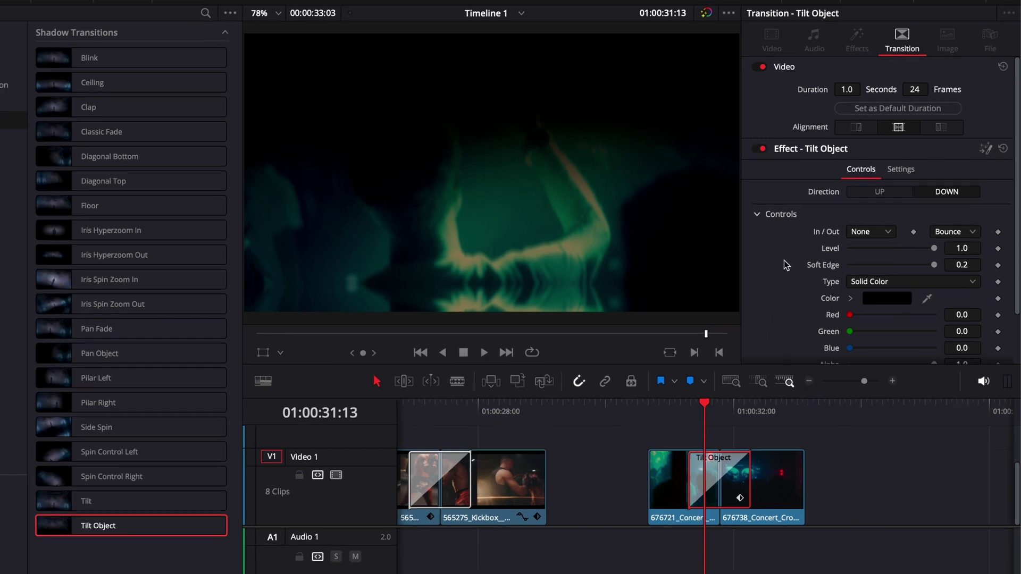
- Lower Soft Edge to 0.1228 and sample a near-black colour (R 0.0039, G 0.0196, B 0.0314) from the concert footage
scroll(932, 209, down, 2)
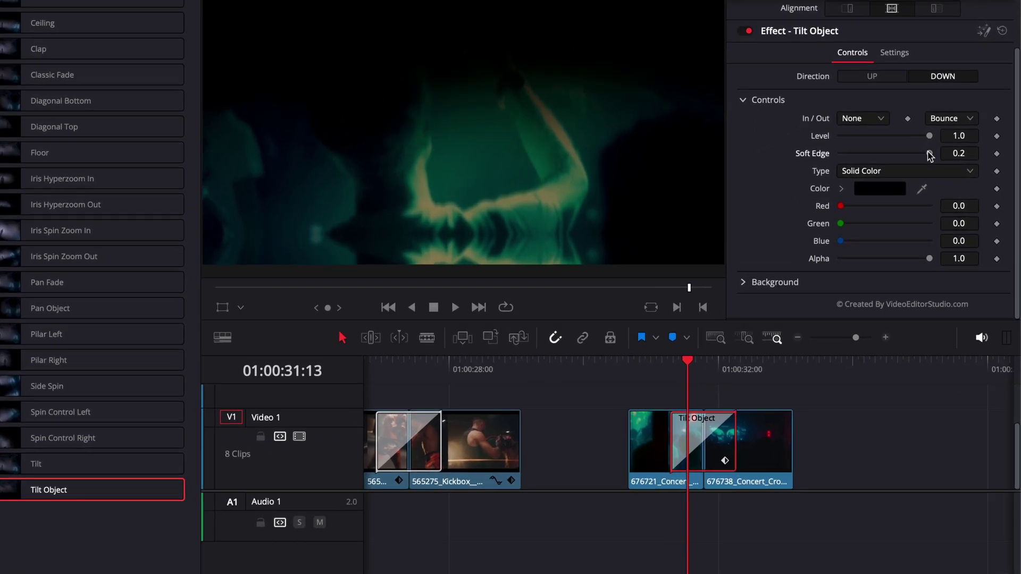
drag(936, 180, 928, 136)
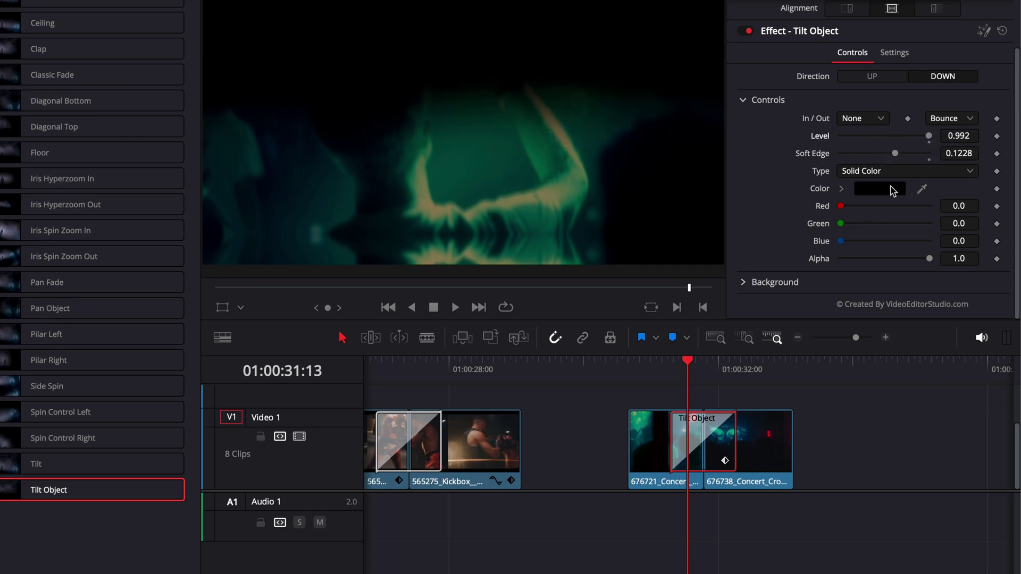
click(892, 190)
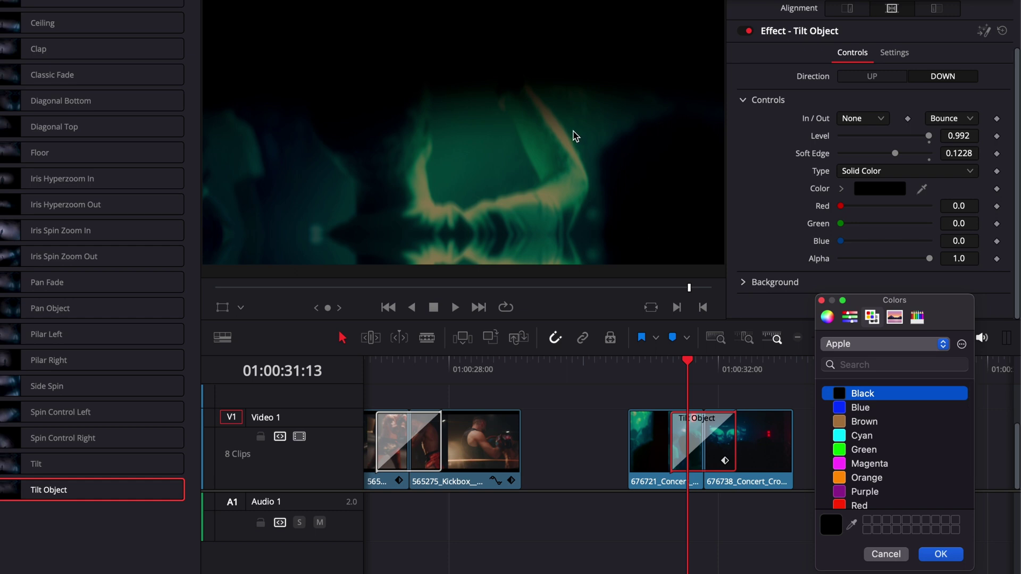
click(851, 526)
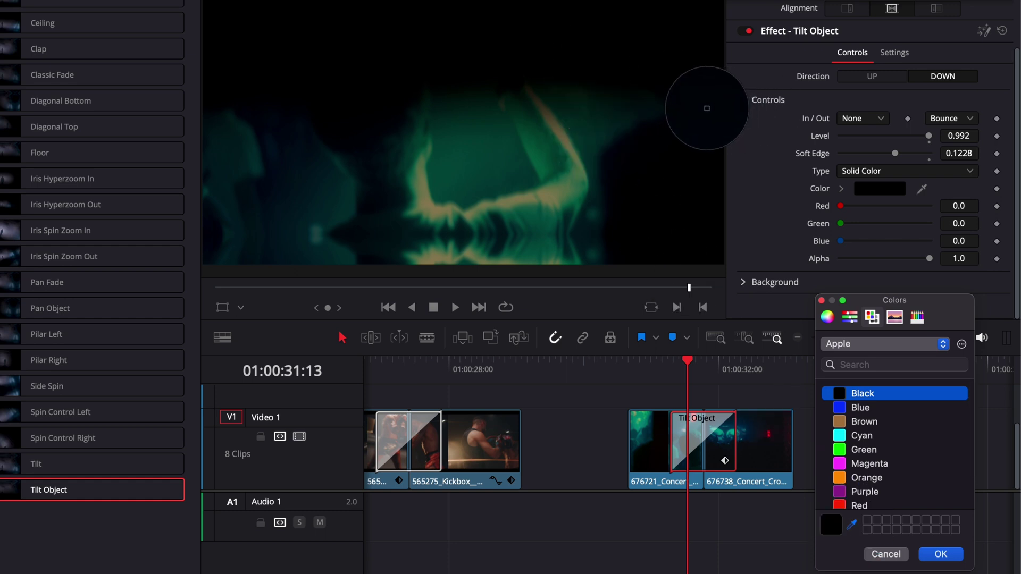
click(707, 108)
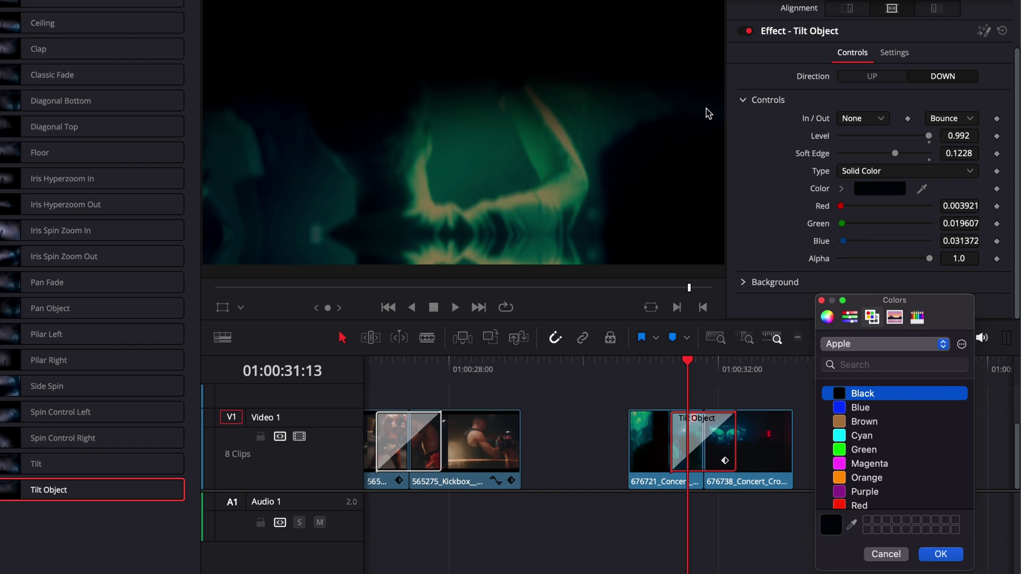